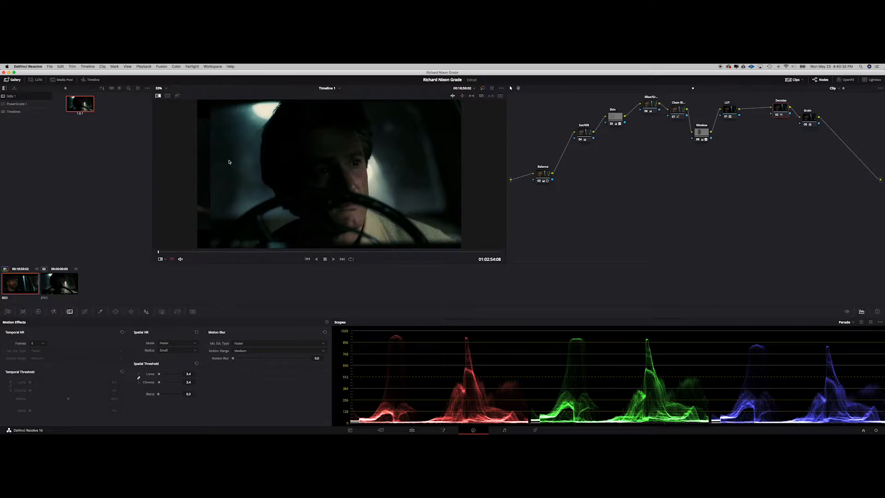
# Step: Compare the current clip against the reference still using the split-screen wipe
pyautogui.click(159, 96)
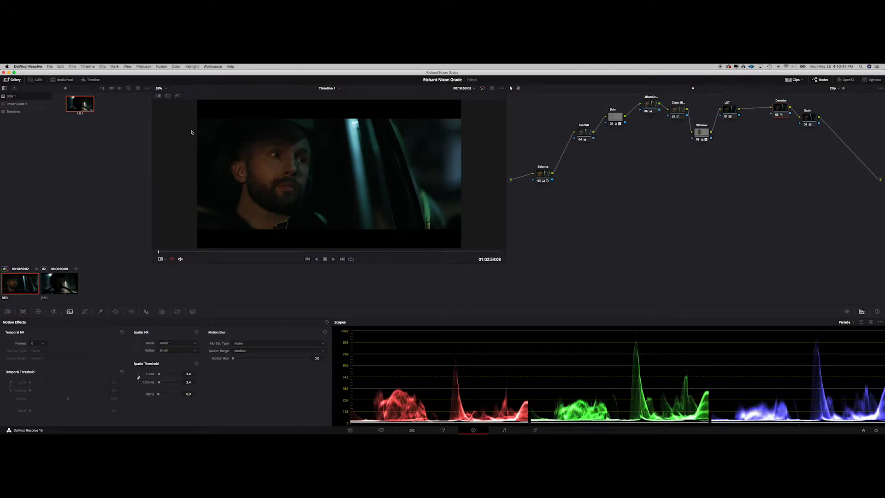
pyautogui.click(159, 96)
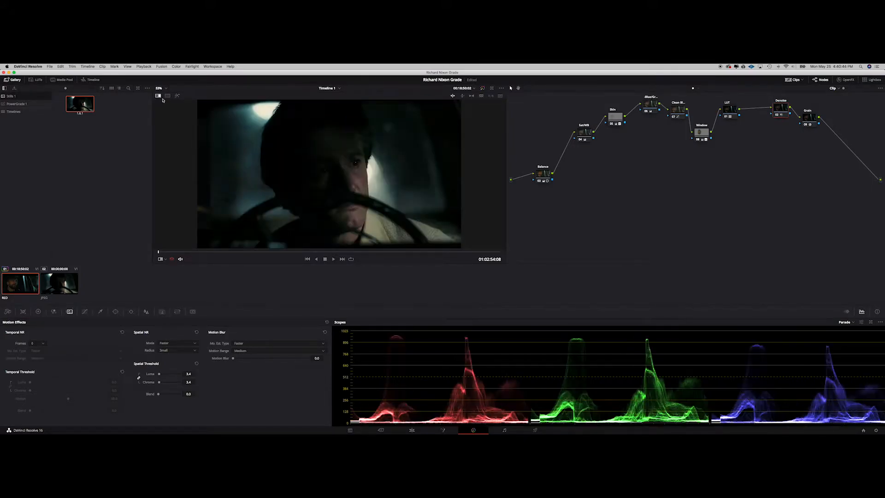
pyautogui.moveTo(255, 156); pyautogui.dragTo(315, 177)
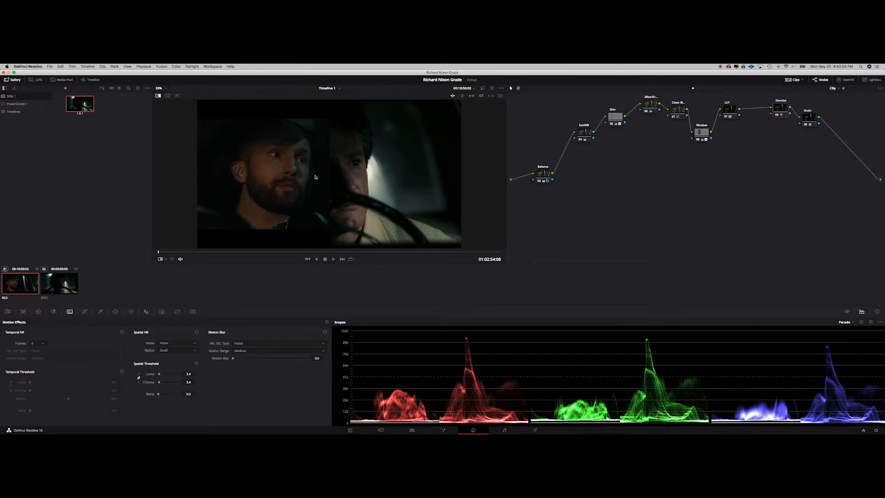
pyautogui.moveTo(316, 177); pyautogui.dragTo(294, 174)
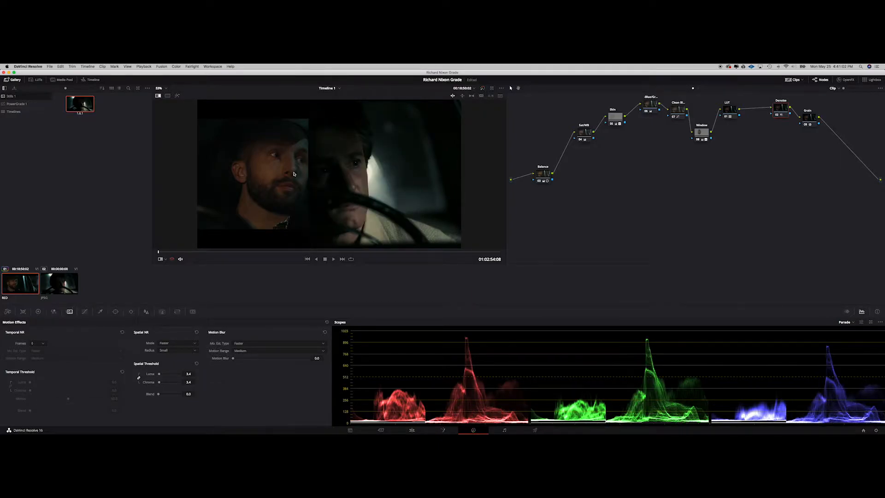
pyautogui.click(158, 96)
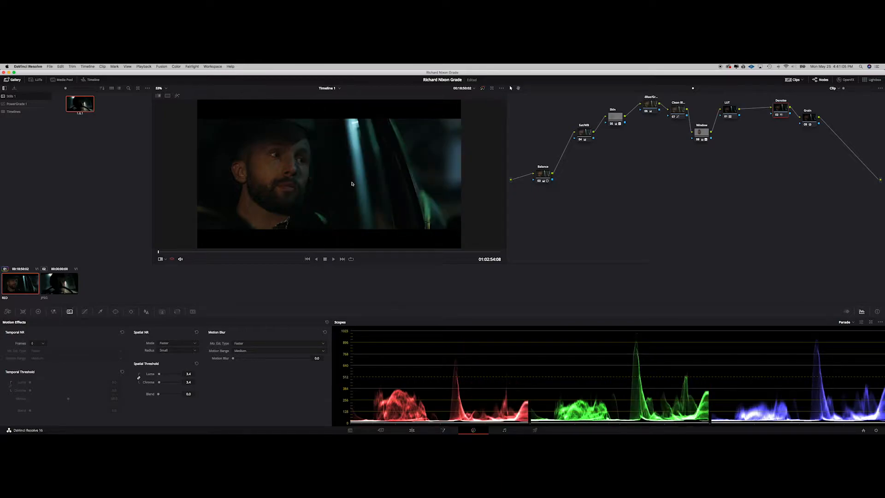
# Step: Grab a still of the current frame and delete all existing nodes from the node graph
pyautogui.rightClick(351, 184)
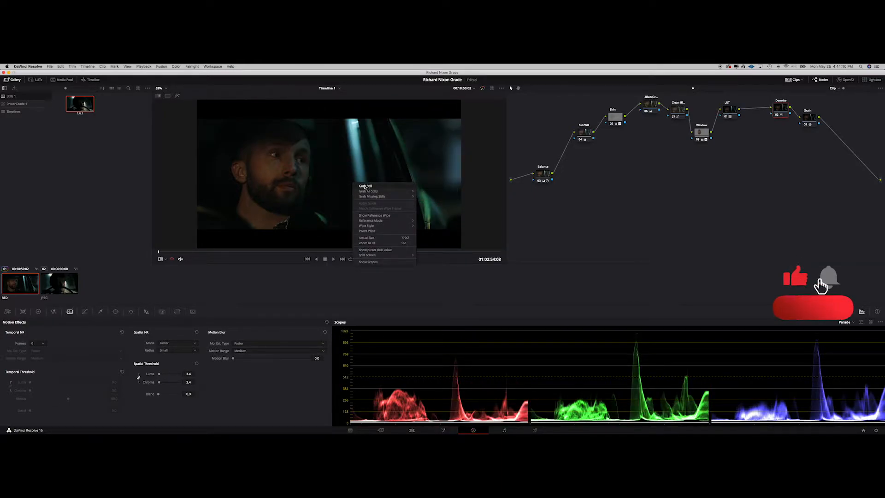
pyautogui.click(365, 187)
pyautogui.moveTo(840, 245); pyautogui.dragTo(537, 91)
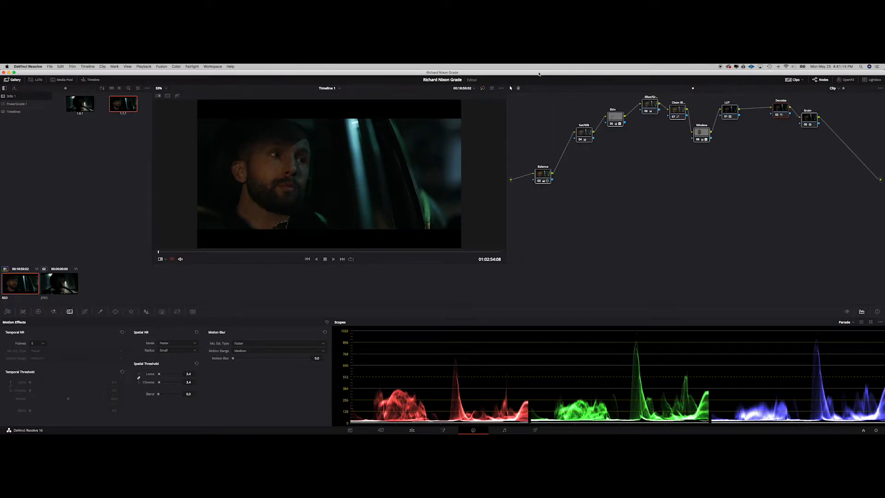
pyautogui.press('Delete')
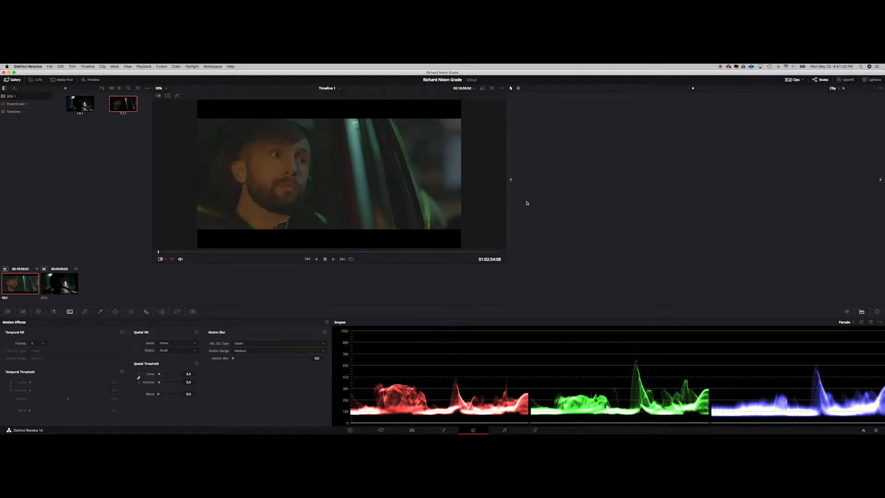
# Step: Add two serial nodes and arrange the three nodes in a rising chain
pyautogui.click(8, 311)
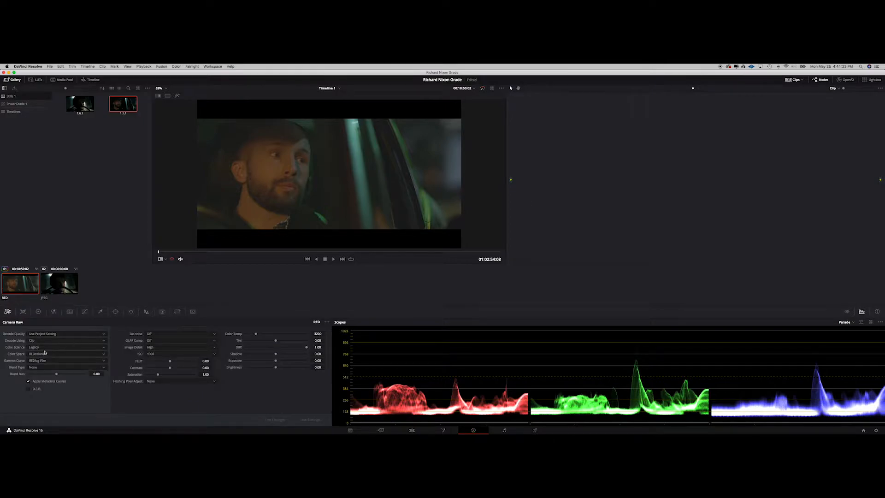
pyautogui.click(38, 312)
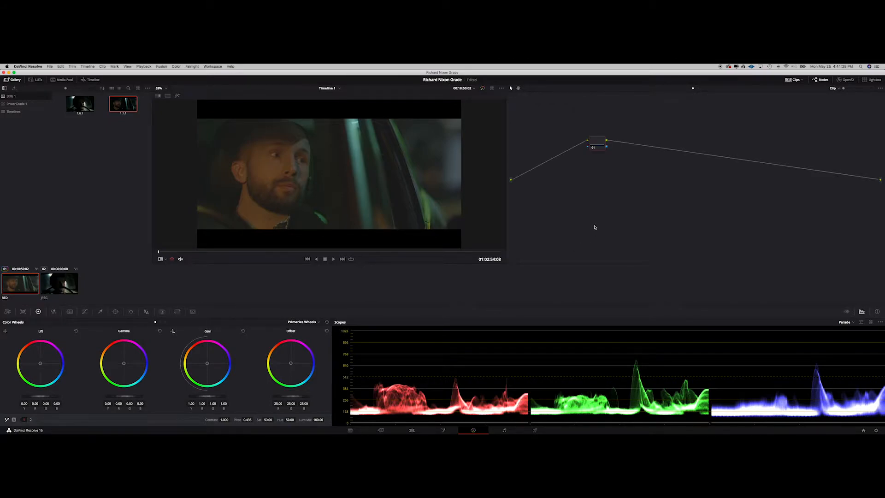
pyautogui.hotkey('alt', 's')
pyautogui.hotkey('alt', 's')
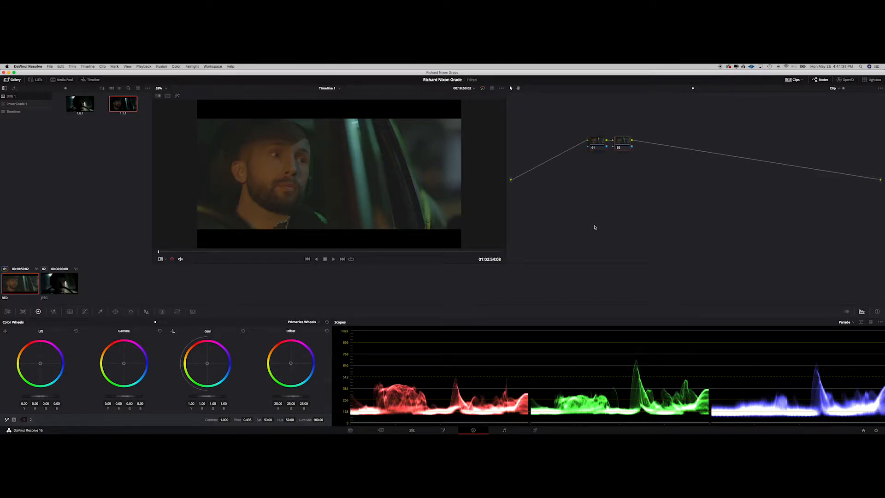
pyautogui.moveTo(599, 145); pyautogui.dragTo(542, 180)
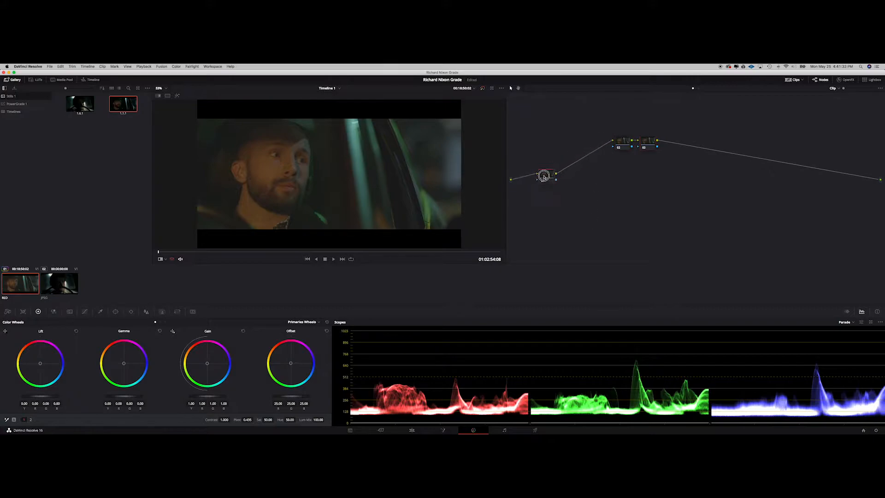
pyautogui.moveTo(644, 149); pyautogui.dragTo(706, 125)
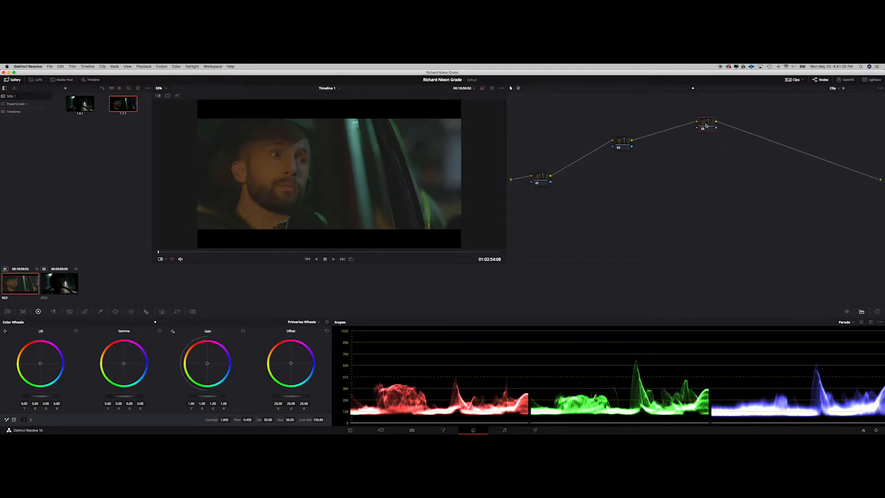
# Step: Apply a Film Luts 3D LUT for RED RedLogFilm to the second node
pyautogui.rightClick(627, 142)
pyautogui.moveTo(639, 200)
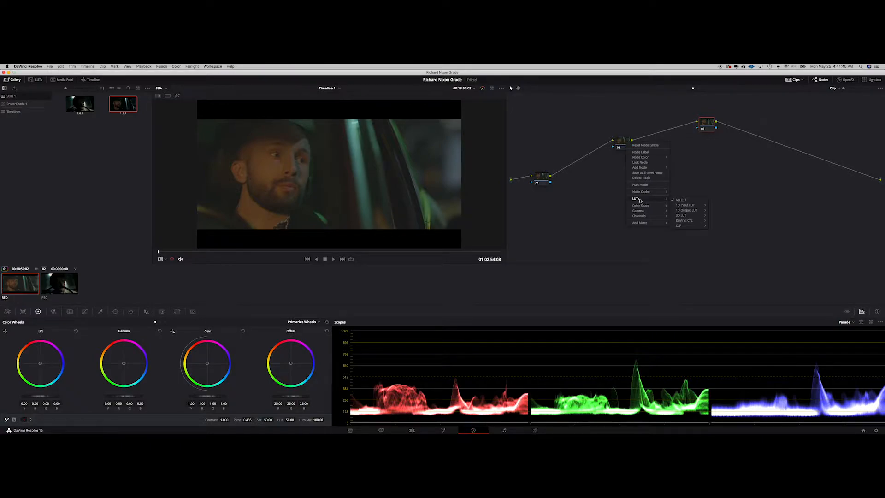
pyautogui.moveTo(686, 217)
pyautogui.moveTo(722, 259)
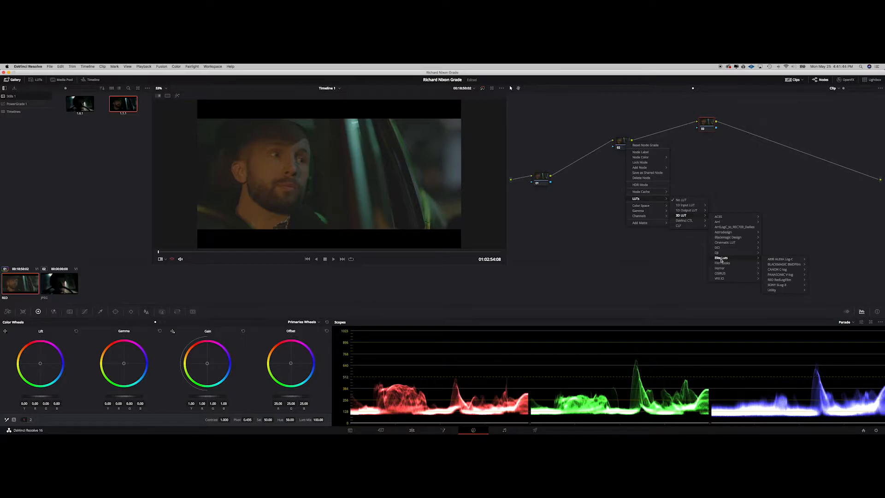
pyautogui.moveTo(777, 279)
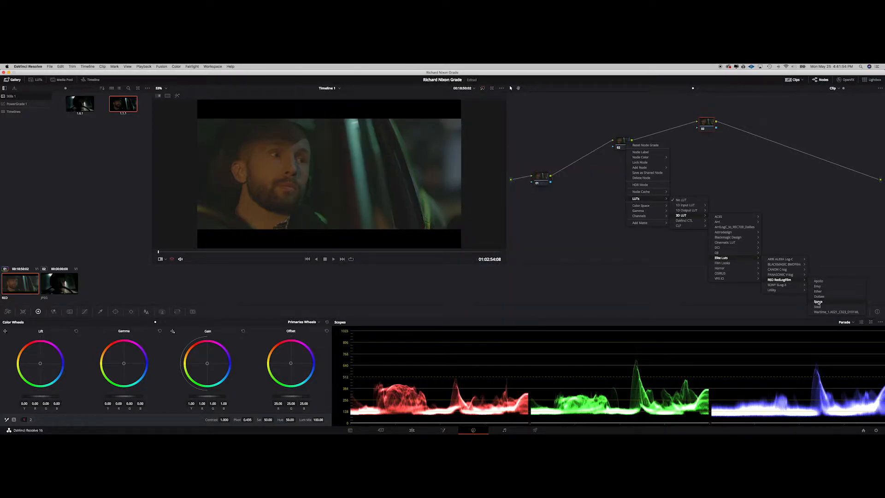
pyautogui.click(819, 302)
pyautogui.moveTo(537, 176); pyautogui.dragTo(537, 167)
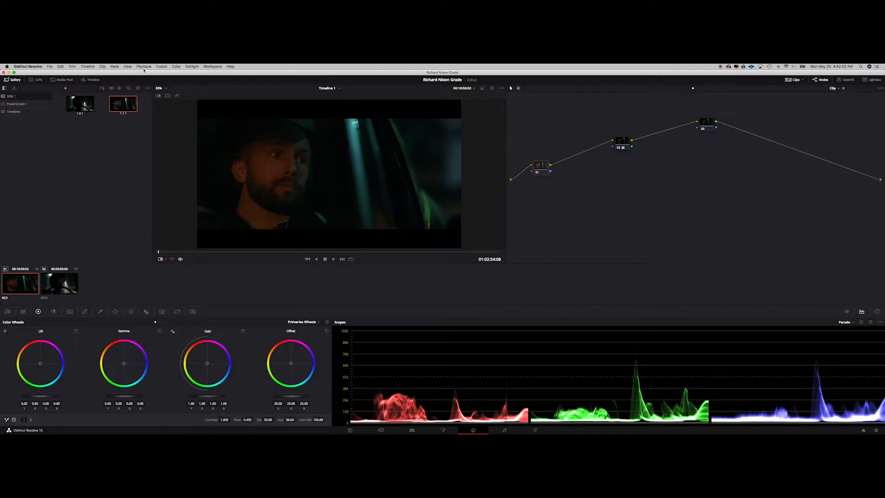
# Step: Select the reference still and wipe across the viewer to compare it with the clip
pyautogui.click(158, 95)
pyautogui.moveTo(392, 181); pyautogui.dragTo(375, 187)
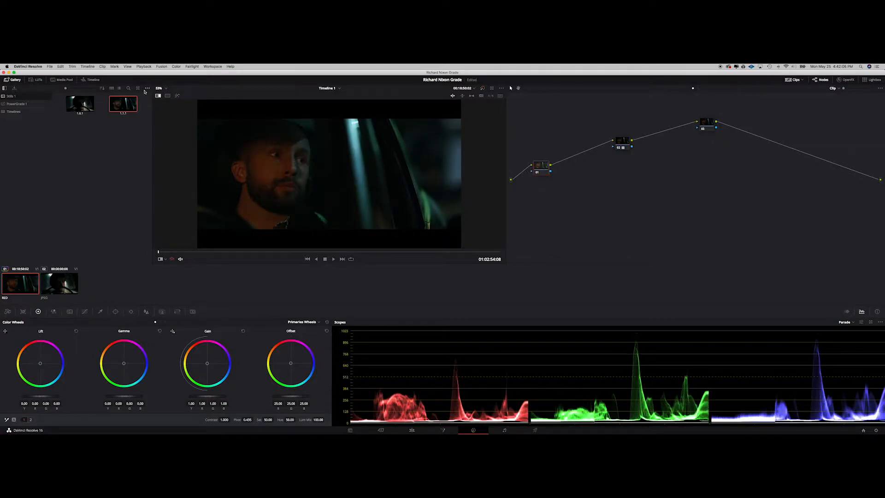
pyautogui.click(90, 102)
pyautogui.moveTo(294, 176); pyautogui.dragTo(328, 183)
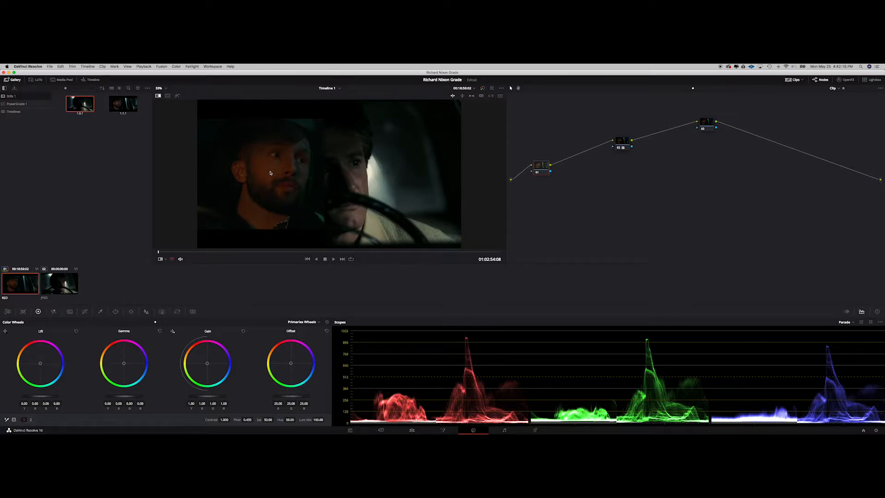
pyautogui.moveTo(330, 169); pyautogui.dragTo(461, 187)
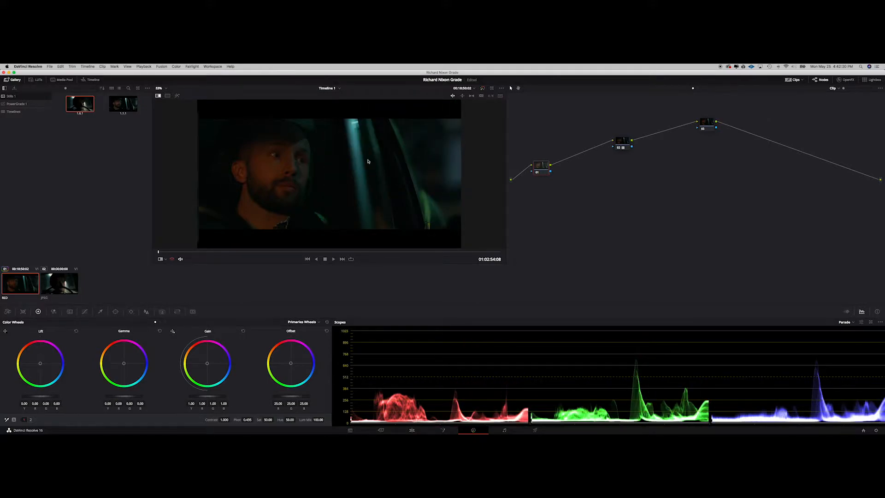
pyautogui.moveTo(458, 170); pyautogui.dragTo(319, 161)
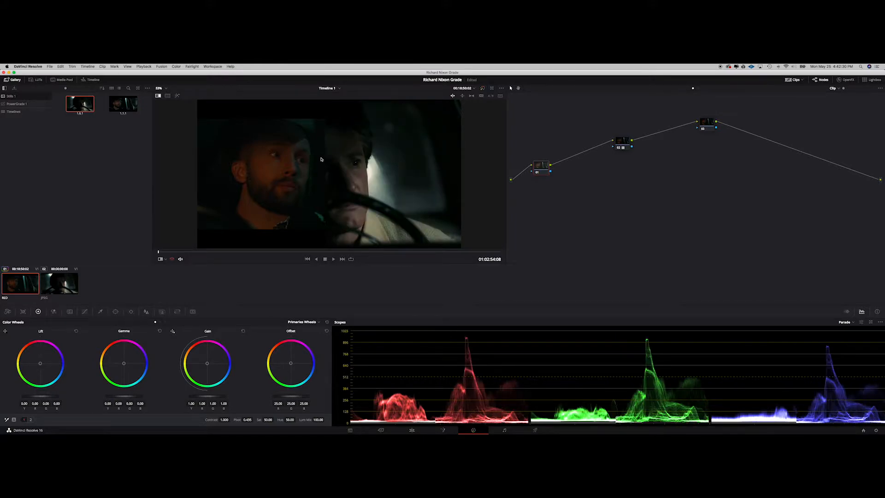
# Step: Rearrange the nodes and label the first node BAL
pyautogui.moveTo(625, 143); pyautogui.dragTo(748, 108)
pyautogui.moveTo(655, 127); pyautogui.dragTo(682, 128)
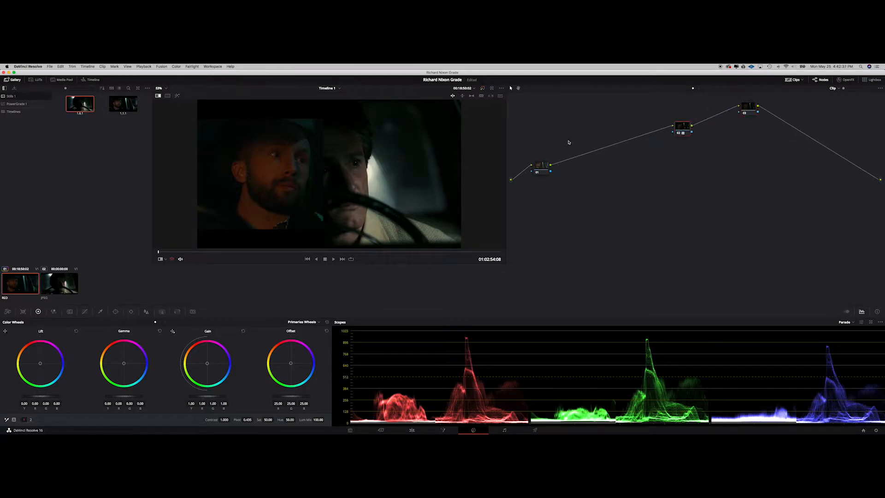
pyautogui.click(546, 170)
pyautogui.rightClick(546, 170)
pyautogui.click(561, 180)
pyautogui.press('Return')
pyautogui.rightClick(542, 162)
pyautogui.click(556, 170)
pyautogui.write('BAL')
# Step: Balance the BAL node by raising gamma to 0.04 and gain to 1.03, then toggle it to compare
pyautogui.moveTo(36, 395); pyautogui.dragTo(46, 396)
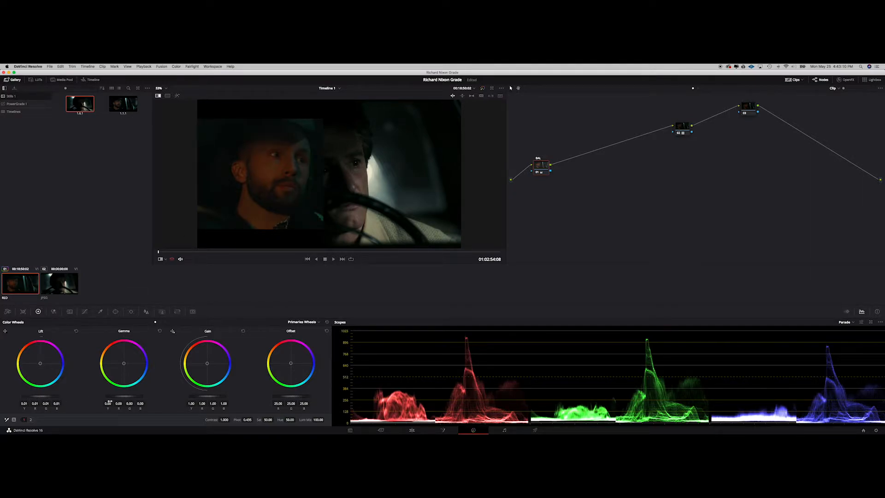
pyautogui.moveTo(123, 399); pyautogui.dragTo(157, 397)
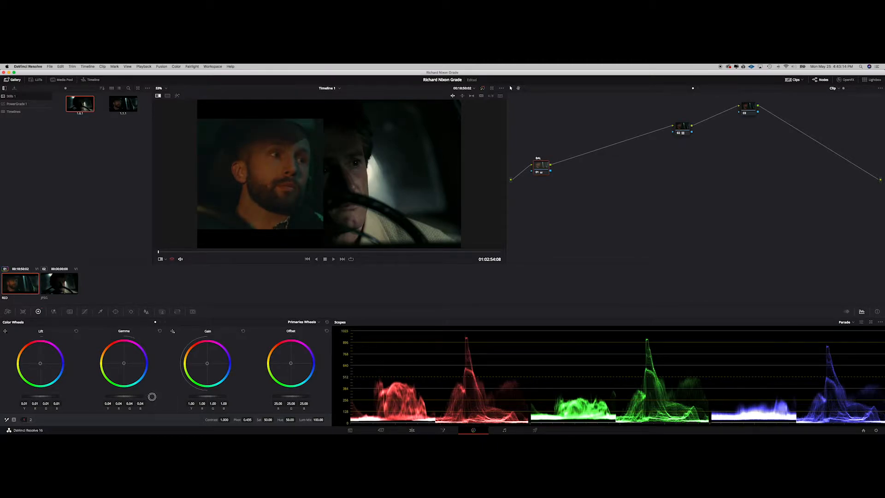
pyautogui.moveTo(210, 395)
pyautogui.mouseDown()
pyautogui.moveTo(222, 395)
pyautogui.moveTo(194, 399)
pyautogui.mouseUp()
pyautogui.moveTo(51, 396); pyautogui.dragTo(41, 395)
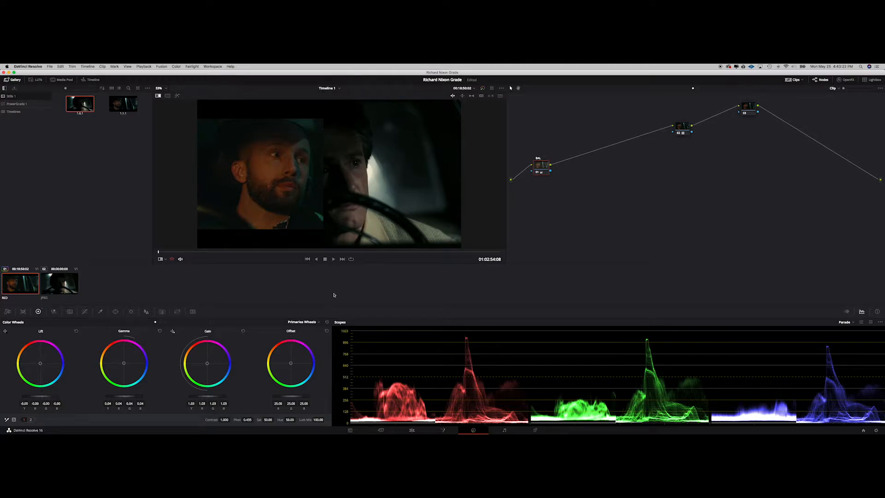
pyautogui.press('super+d')
pyautogui.press('super+d')
# Step: Add a serial node after BAL labelled SAT and lower its saturation
pyautogui.hotkey('alt', 's')
pyautogui.moveTo(570, 166); pyautogui.dragTo(570, 122)
pyautogui.rightClick(570, 122)
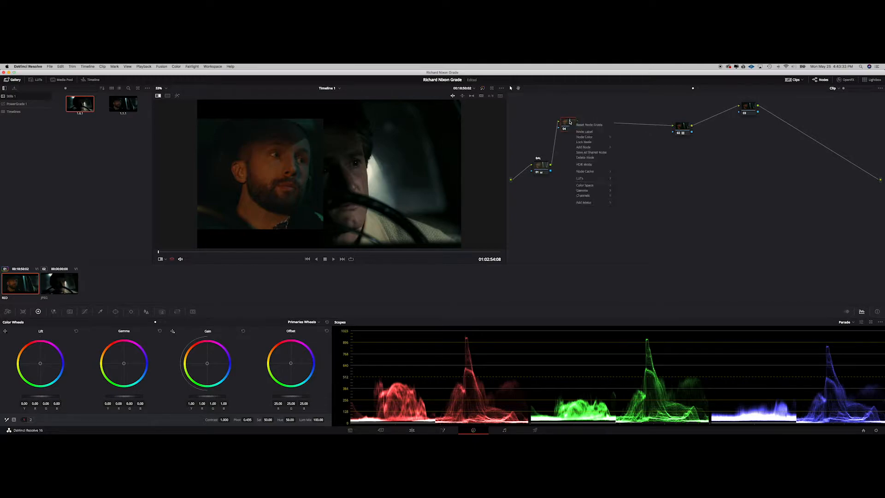
pyautogui.click(591, 133)
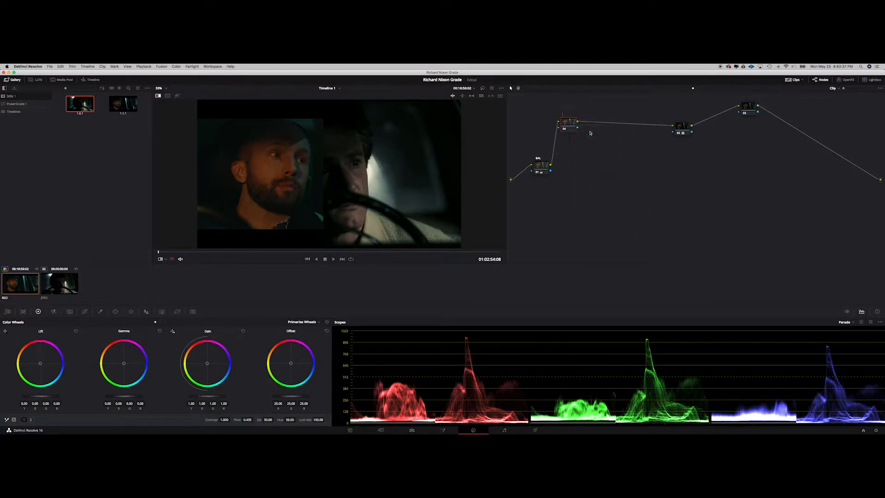
pyautogui.moveTo(568, 122)
pyautogui.mouseDown()
pyautogui.moveTo(569, 164)
pyautogui.moveTo(569, 133)
pyautogui.mouseUp()
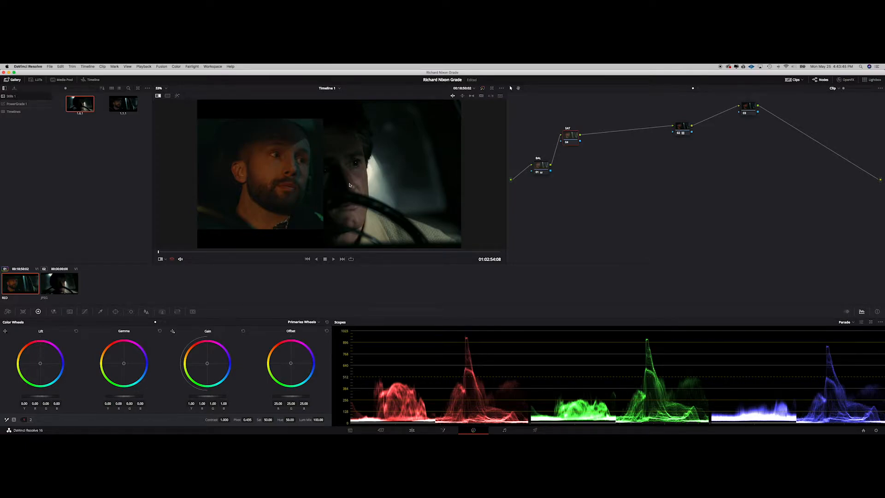
pyautogui.moveTo(267, 420); pyautogui.dragTo(246, 418)
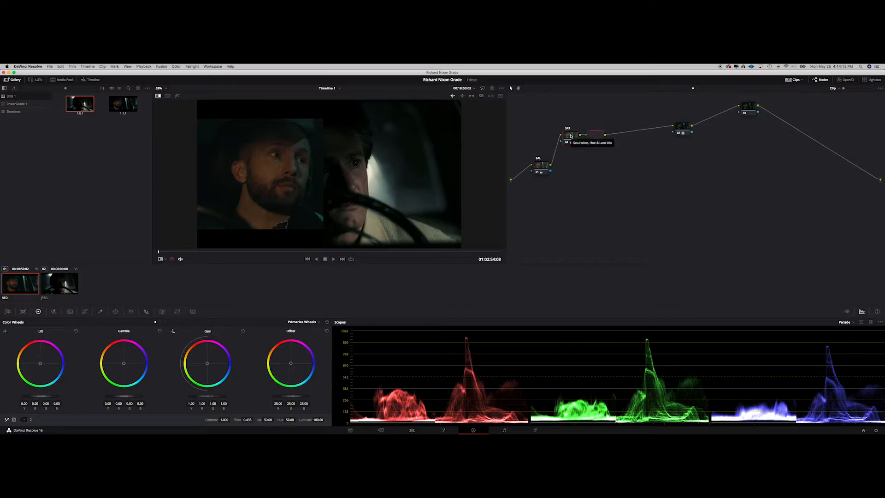
# Step: Add another serial node and set its temperature to -240
pyautogui.hotkey('alt', 's')
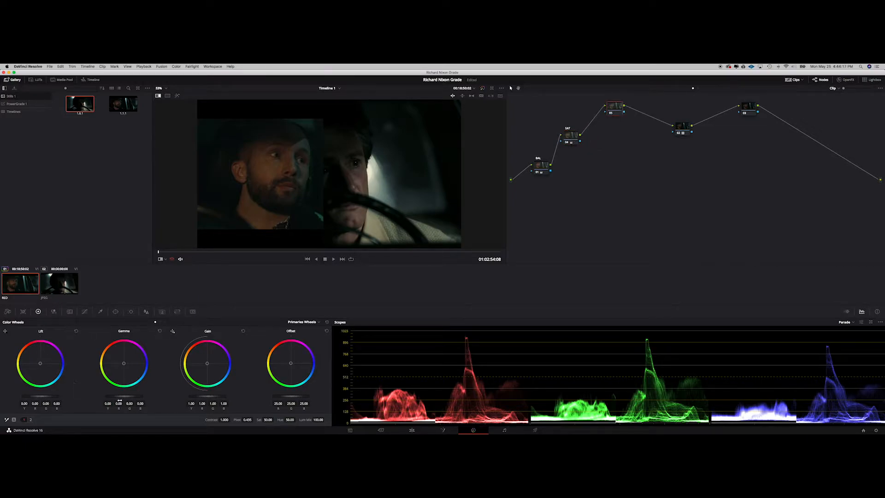
pyautogui.click(31, 420)
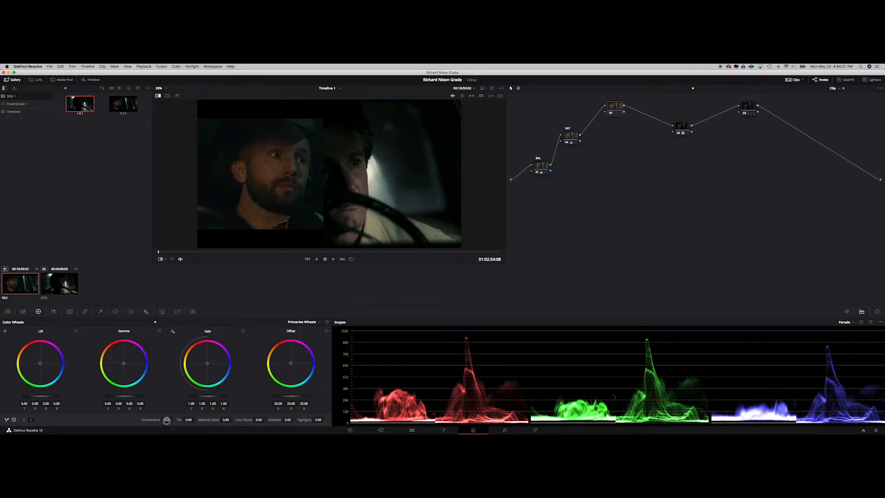
pyautogui.moveTo(167, 420); pyautogui.dragTo(156, 420)
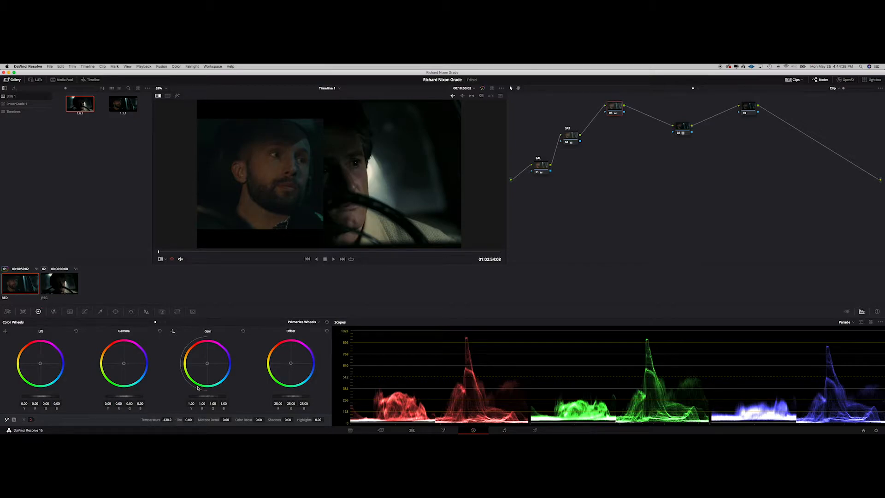
pyautogui.moveTo(328, 200)
pyautogui.mouseDown()
pyautogui.moveTo(438, 200)
pyautogui.moveTo(292, 190)
pyautogui.moveTo(318, 191)
pyautogui.mouseUp()
pyautogui.moveTo(169, 420); pyautogui.dragTo(148, 420)
# Step: Move the LUT node aside and insert a new serial node after the temperature node
pyautogui.click(681, 126)
pyautogui.moveTo(682, 126); pyautogui.dragTo(711, 112)
pyautogui.click(615, 112)
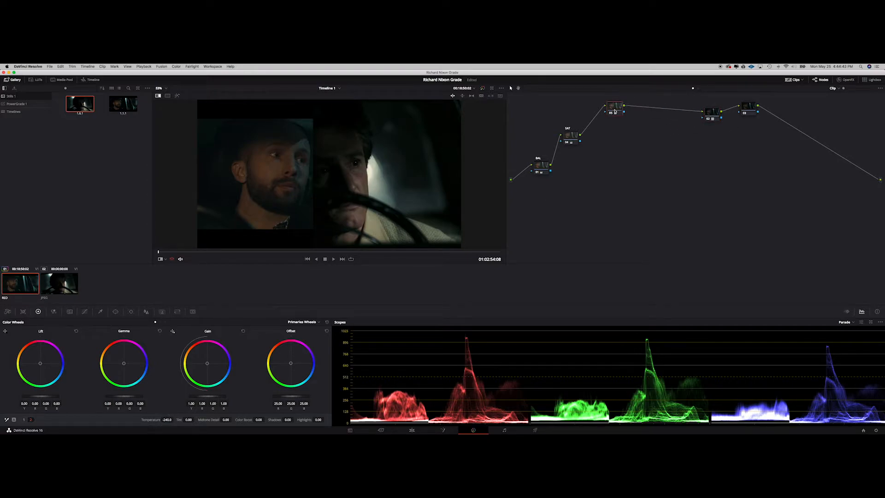
pyautogui.hotkey('alt', 's')
pyautogui.moveTo(310, 152); pyautogui.dragTo(428, 169)
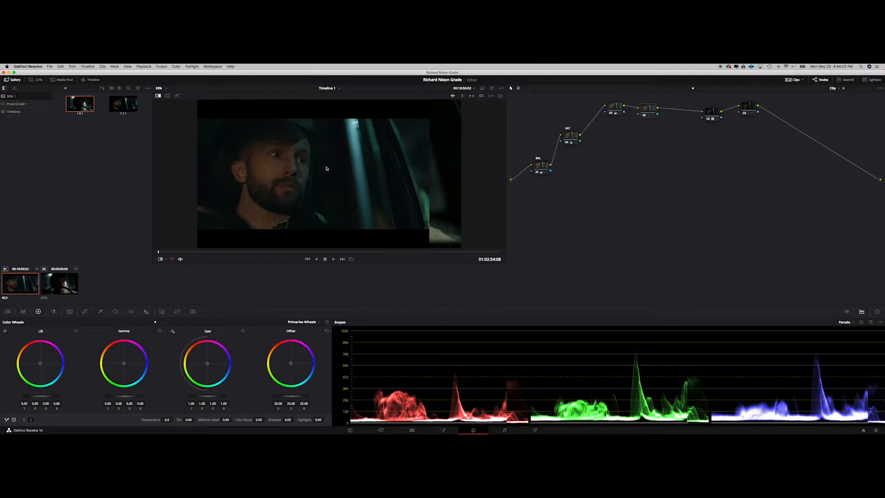
pyautogui.moveTo(427, 166); pyautogui.dragTo(249, 153)
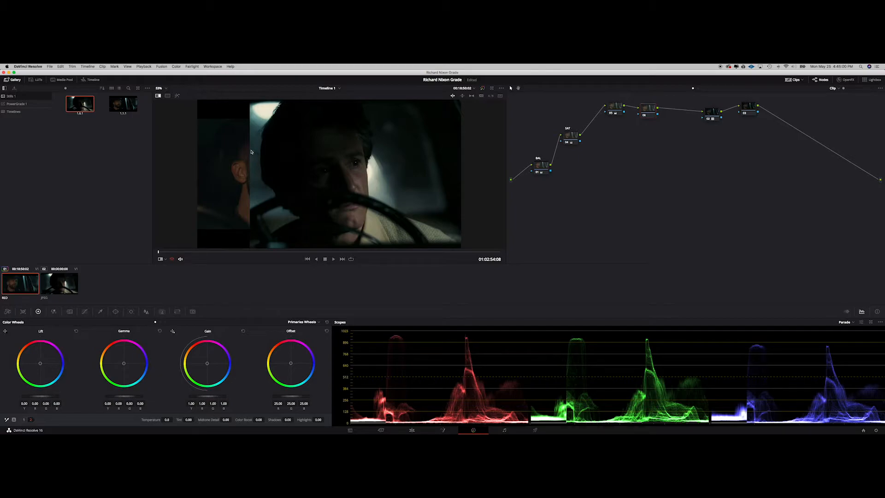
# Step: Turn off the reference wipe and label the two nodes after SAT as COLOR and CURVE
pyautogui.moveTo(251, 153); pyautogui.dragTo(505, 178)
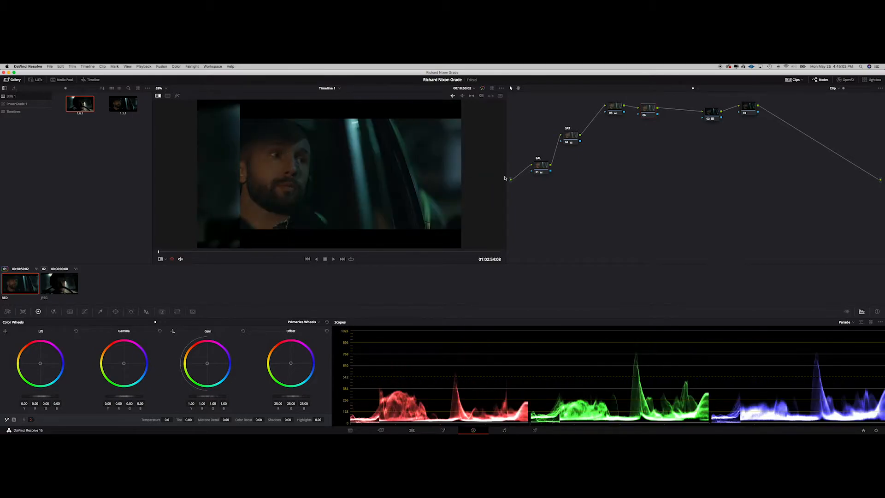
pyautogui.click(158, 95)
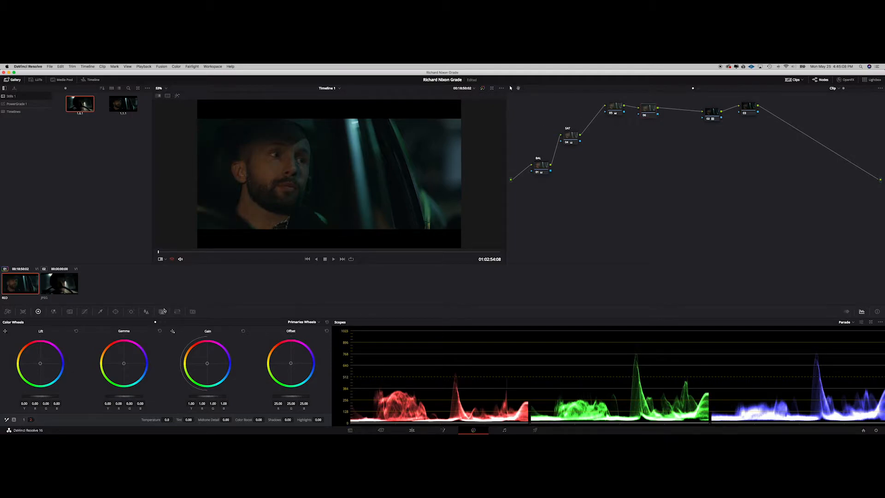
pyautogui.rightClick(653, 111)
pyautogui.click(664, 122)
pyautogui.press('Return')
pyautogui.rightClick(613, 110)
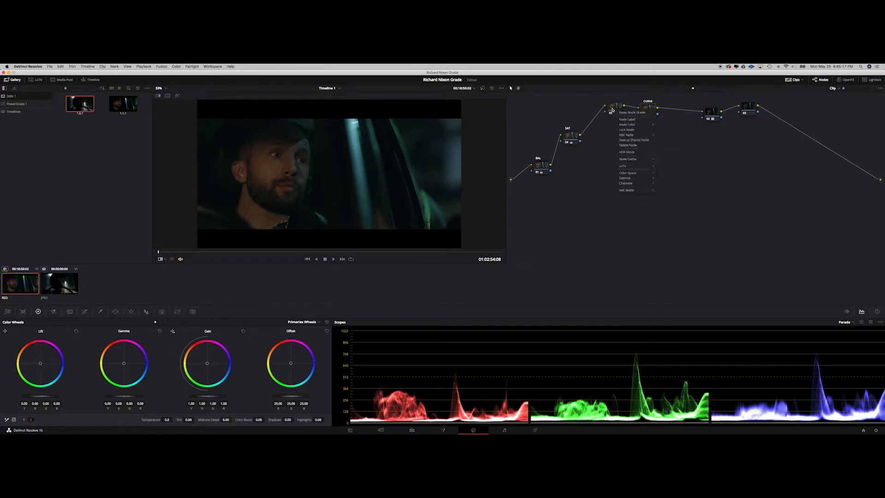
pyautogui.click(623, 120)
pyautogui.write('CC')
pyautogui.press('Return')
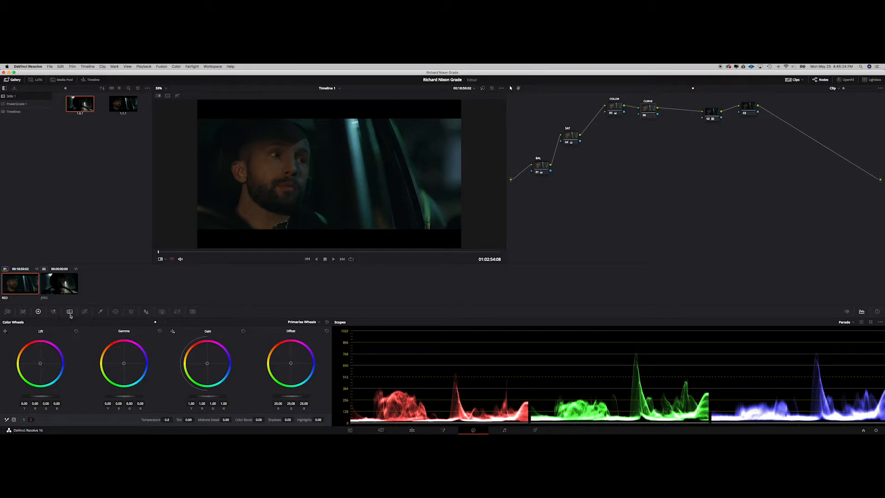
# Step: Add a Lum vs Sat curve and pull the shadow end down to zero saturation
pyautogui.click(84, 313)
pyautogui.click(302, 322)
pyautogui.click(305, 351)
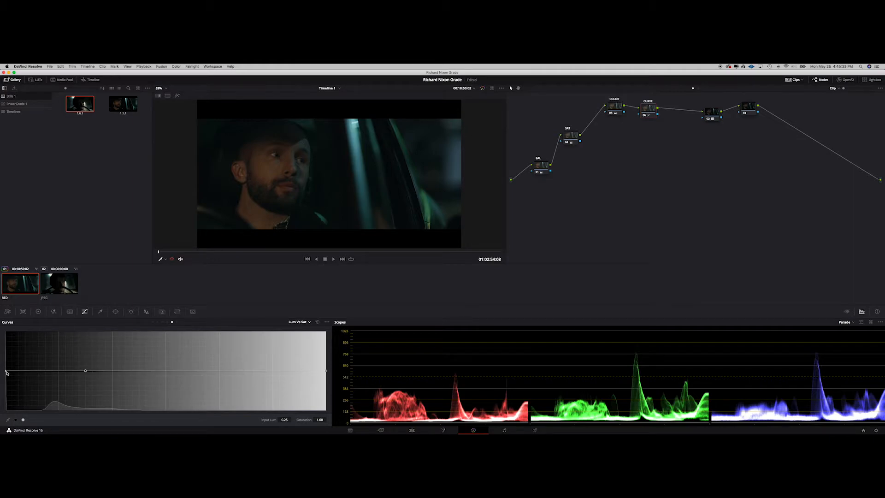
pyautogui.moveTo(6, 371); pyautogui.dragTo(18, 411)
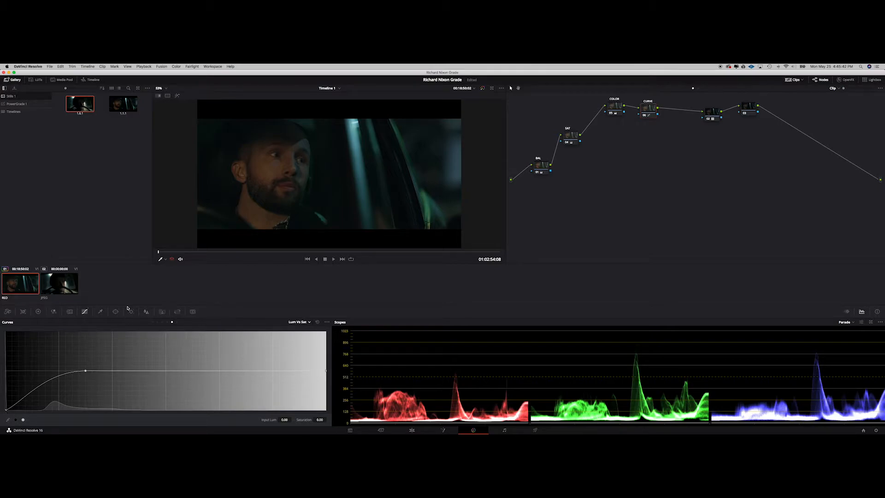
# Step: Restore the reference wipe, switch the BAL node's wheels to Log and lower the shadows to -0.05
pyautogui.click(39, 311)
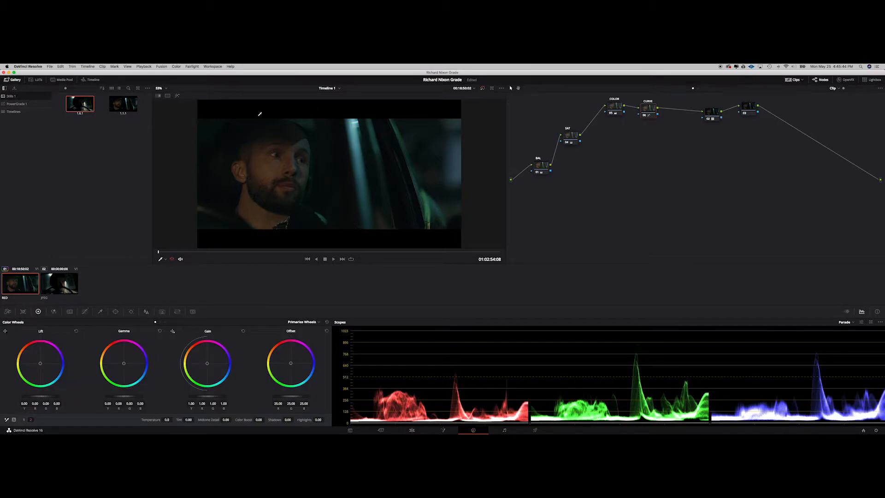
pyautogui.click(158, 95)
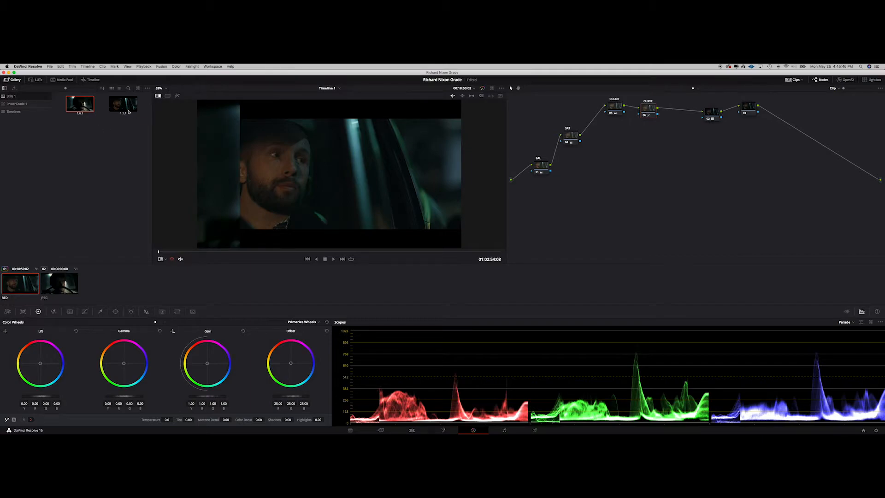
pyautogui.click(161, 259)
pyautogui.click(229, 190)
pyautogui.moveTo(240, 189); pyautogui.dragTo(143, 188)
pyautogui.moveTo(401, 190); pyautogui.dragTo(314, 177)
pyautogui.click(540, 169)
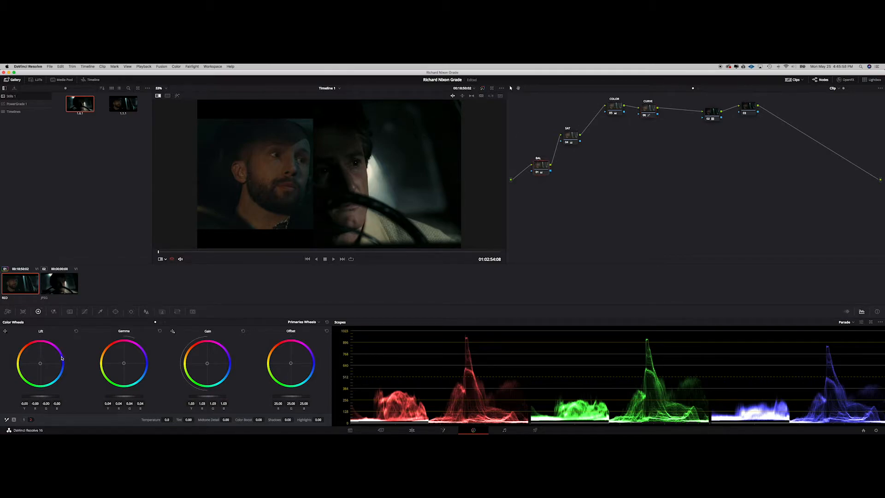
pyautogui.click(303, 322)
pyautogui.click(295, 342)
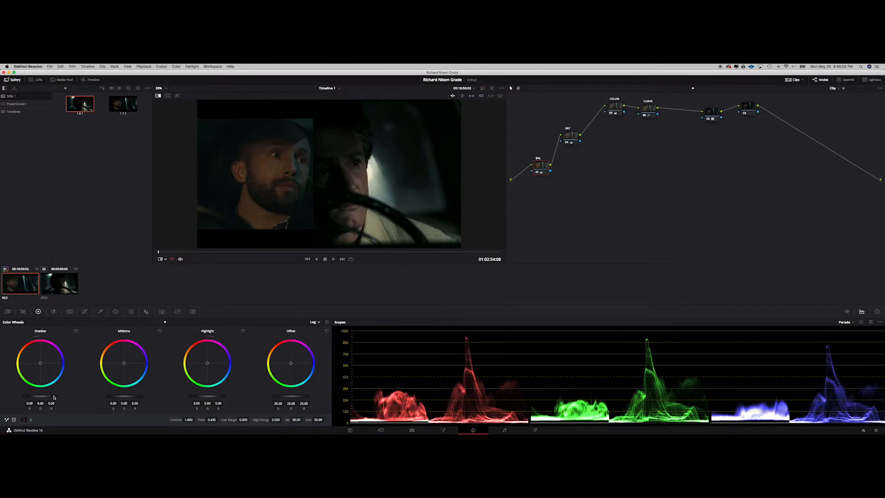
pyautogui.moveTo(52, 397)
pyautogui.mouseDown()
pyautogui.moveTo(29, 394)
pyautogui.moveTo(42, 395)
pyautogui.mouseUp()
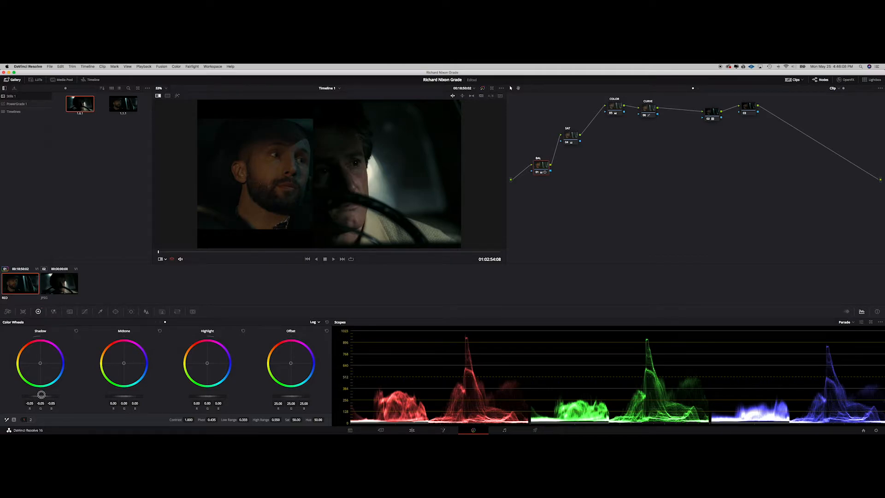
# Step: Move the downstream nodes aside and add a new serial node after CURVE
pyautogui.click(653, 107)
pyautogui.moveTo(312, 158); pyautogui.dragTo(309, 184)
pyautogui.moveTo(748, 108); pyautogui.dragTo(722, 113)
pyautogui.moveTo(308, 153)
pyautogui.mouseDown()
pyautogui.moveTo(338, 158)
pyautogui.moveTo(313, 157)
pyautogui.mouseUp()
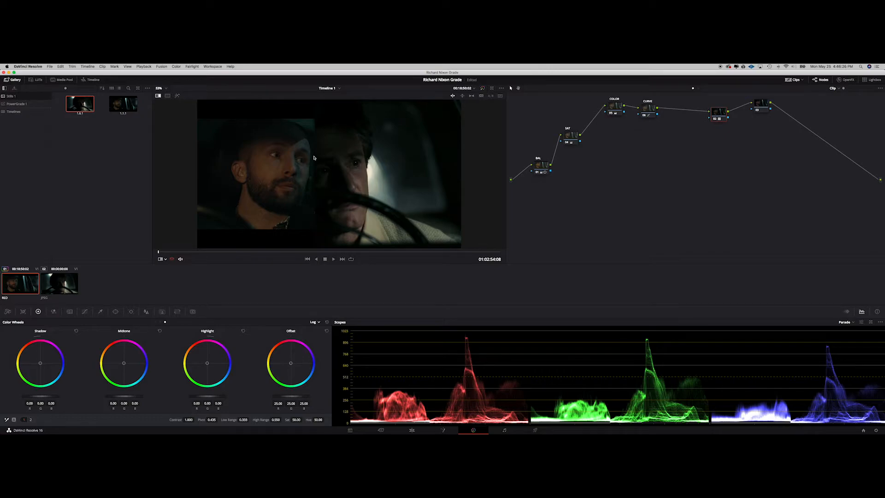
pyautogui.moveTo(315, 164)
pyautogui.mouseDown()
pyautogui.moveTo(303, 164)
pyautogui.moveTo(318, 166)
pyautogui.mouseUp()
pyautogui.click(648, 107)
pyautogui.hotkey('alt', 's')
# Step: Sample the man's skin tone with the qualifier on the new node and show the matte highlight
pyautogui.click(101, 311)
pyautogui.click(269, 175)
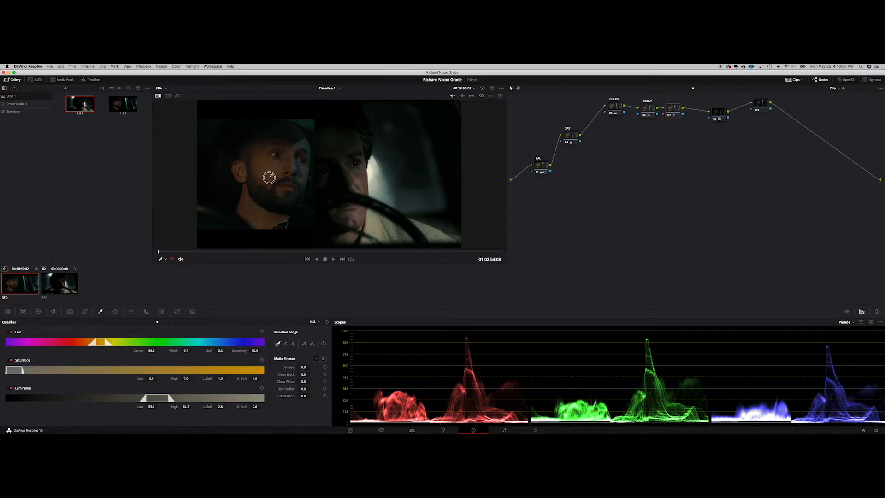
pyautogui.click(177, 95)
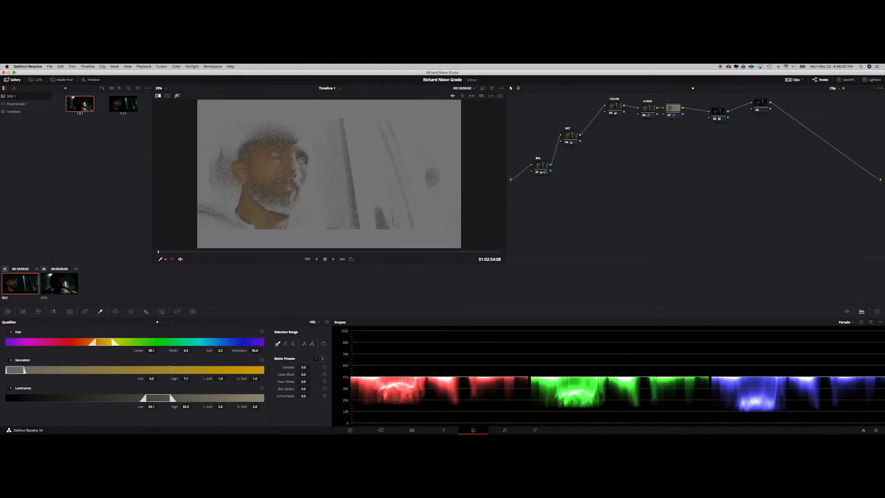
# Step: Refine the skin qualifier, widening hue width to 13.4, tightening saturation and luminance, and cleaning up the matte
pyautogui.click(152, 353)
pyautogui.moveTo(152, 353); pyautogui.dragTo(186, 350)
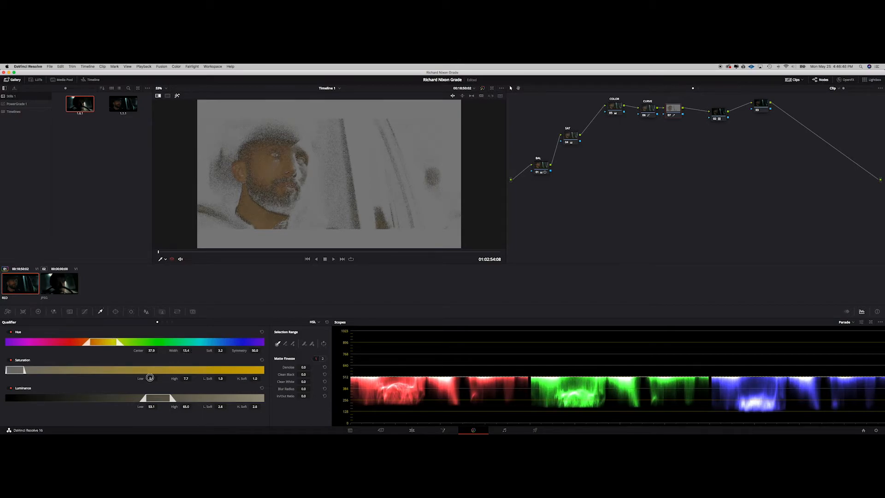
pyautogui.moveTo(151, 378); pyautogui.dragTo(186, 408)
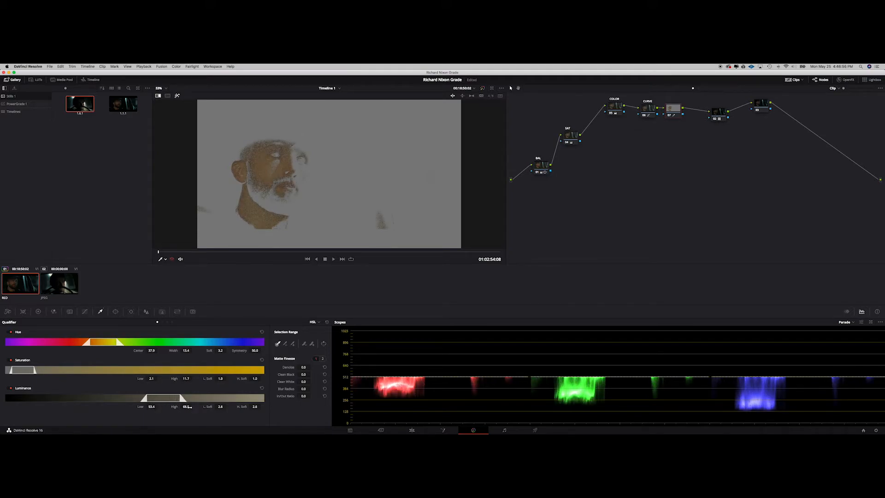
pyautogui.moveTo(304, 368); pyautogui.dragTo(316, 389)
pyautogui.moveTo(151, 350); pyautogui.dragTo(148, 351)
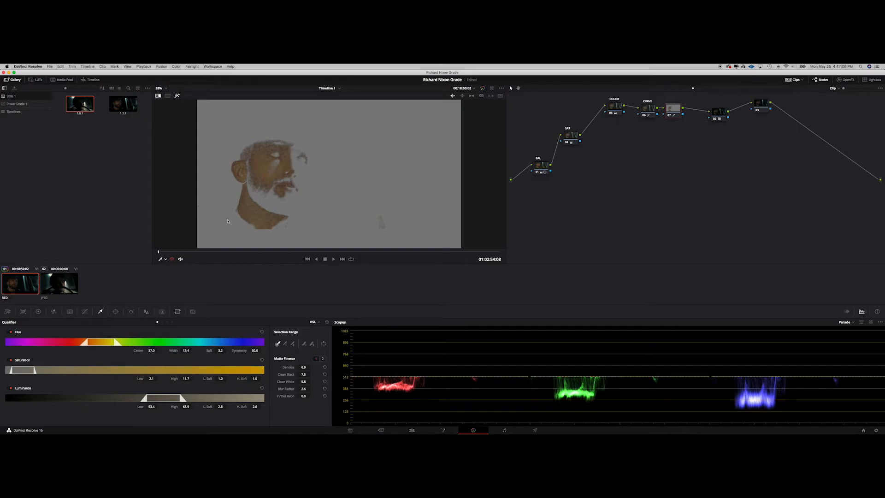
pyautogui.click(163, 260)
pyautogui.click(169, 266)
pyautogui.click(177, 95)
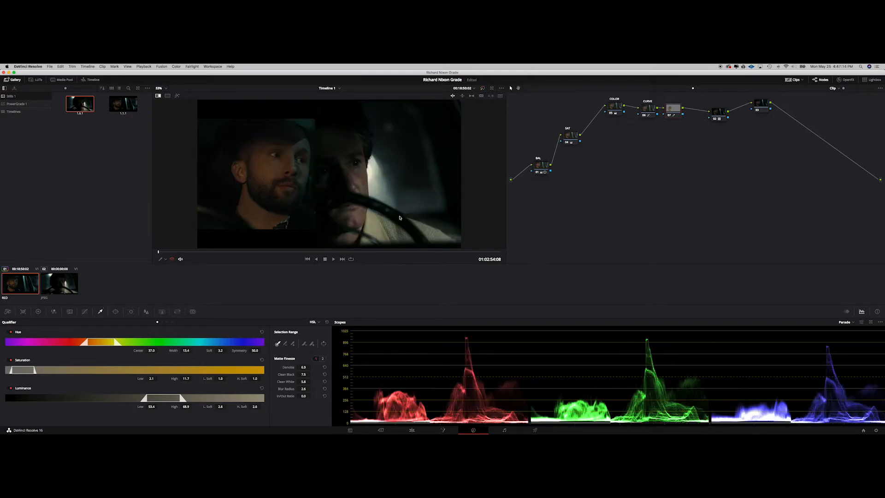
# Step: Lower the saturation of the skin selection to 42.30
pyautogui.click(39, 312)
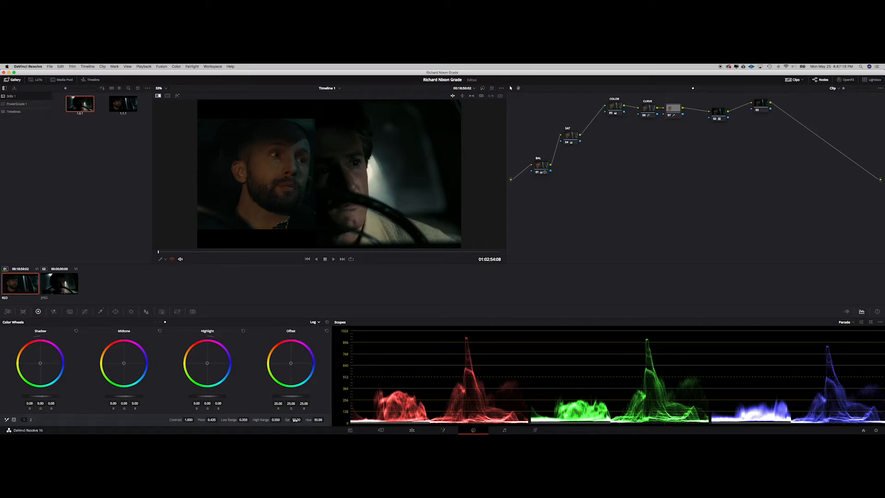
pyautogui.moveTo(296, 421); pyautogui.dragTo(292, 421)
pyautogui.scroll(6, 310, 208)
pyautogui.scroll(-3, 309, 209)
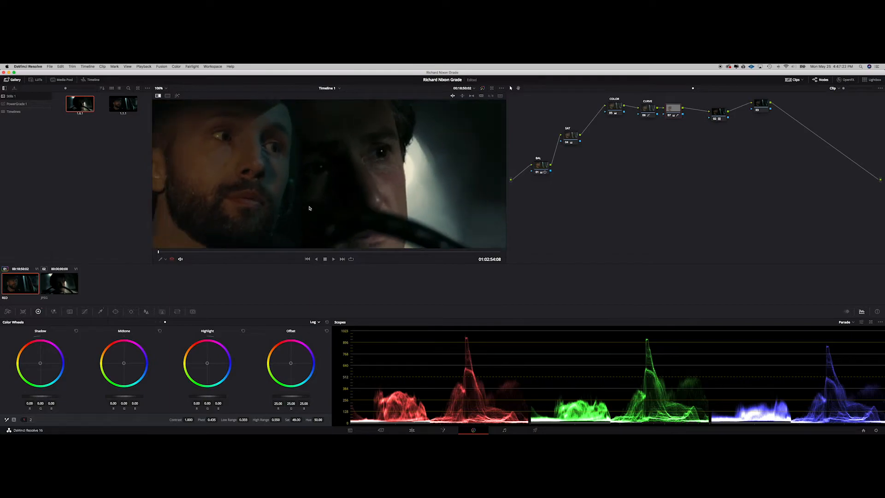
pyautogui.scroll(2, 309, 208)
pyautogui.moveTo(296, 419)
pyautogui.mouseDown()
pyautogui.moveTo(267, 419)
pyautogui.moveTo(294, 420)
pyautogui.mouseUp()
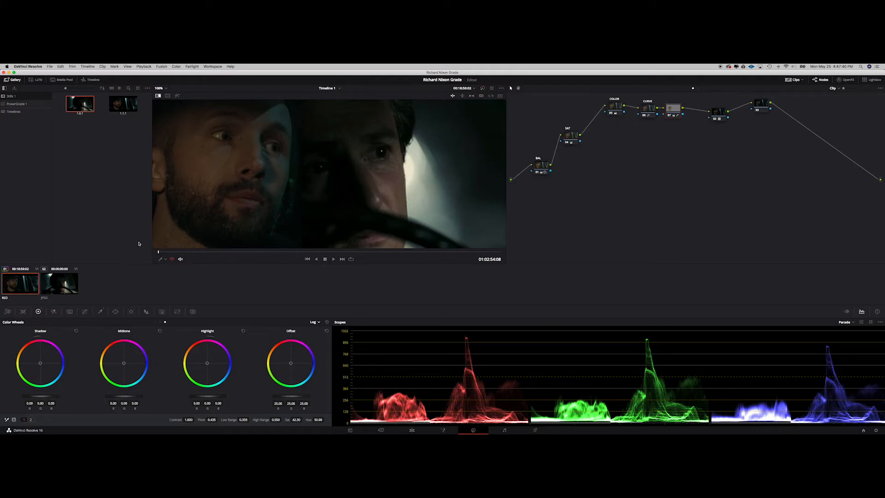
# Step: Shift the skin's midtone and highlight colour balance slightly
pyautogui.moveTo(123, 367); pyautogui.dragTo(144, 351)
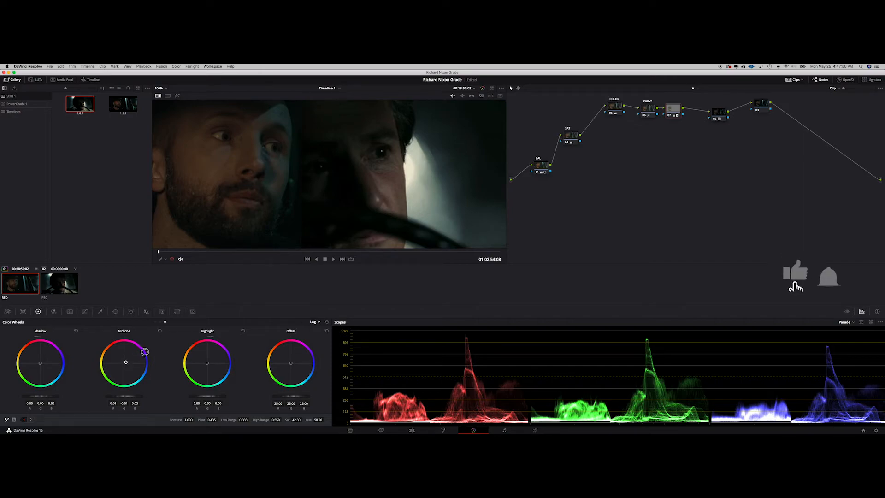
pyautogui.click(208, 362)
pyautogui.moveTo(208, 362); pyautogui.dragTo(216, 357)
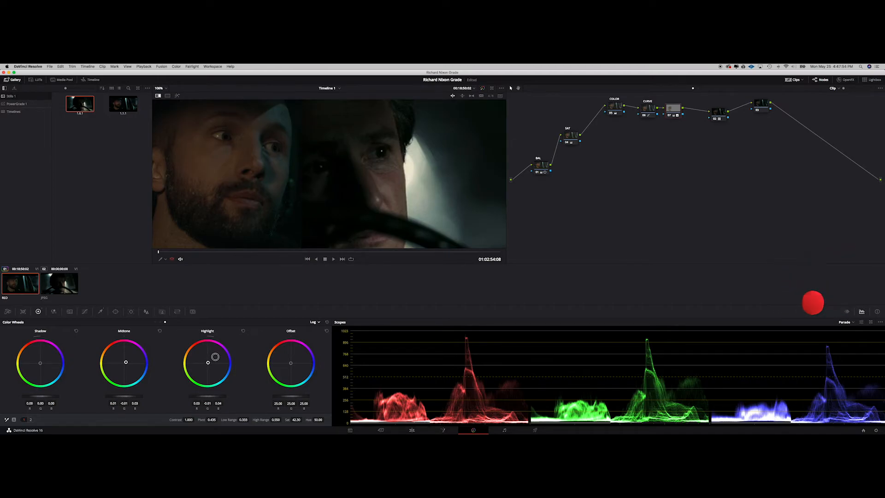
# Step: Toggle the skin node on and off to compare the correction
pyautogui.press('super+d')
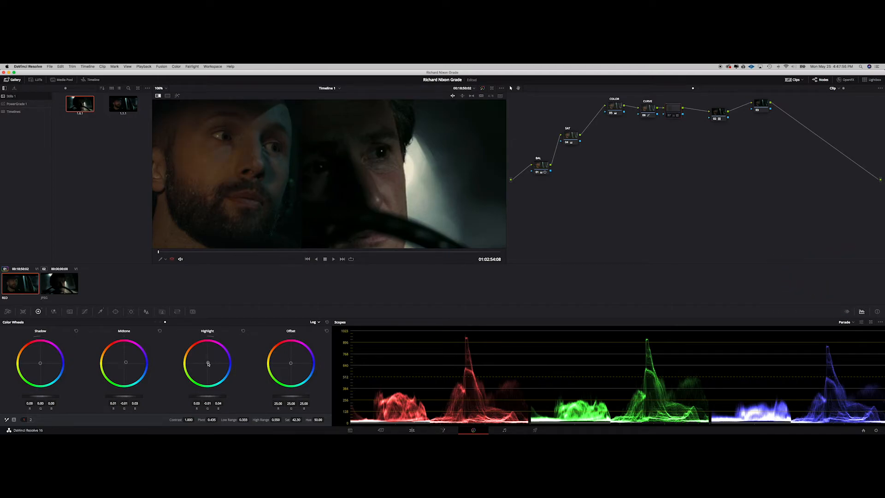
pyautogui.press('super+d')
pyautogui.press('super+d')
pyautogui.press('super+d')
pyautogui.scroll(-6, 290, 191)
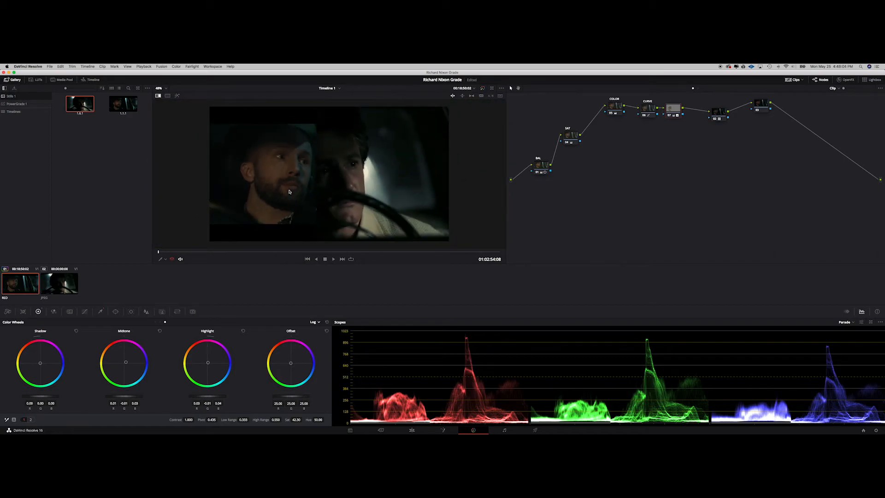
pyautogui.scroll(3, 289, 192)
pyautogui.scroll(-4, 289, 192)
pyautogui.scroll(2, 289, 192)
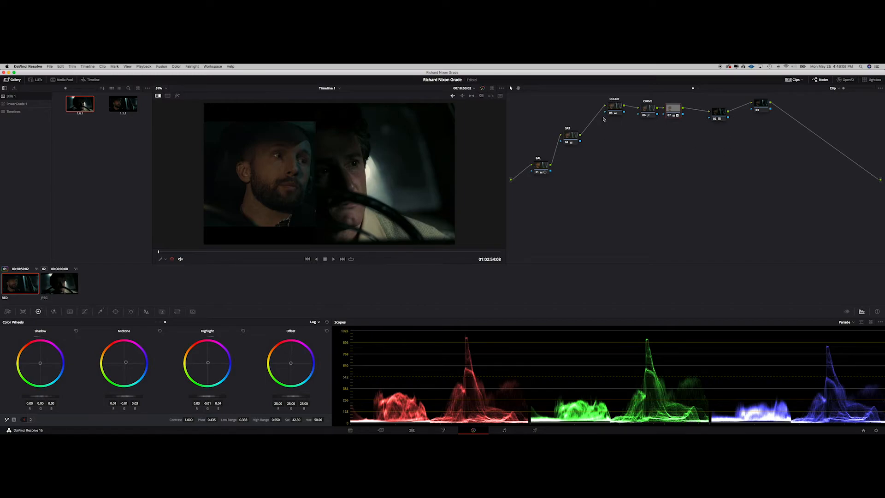
# Step: Add a serial node after the skin node and set its spatial noise reduction luma and chroma thresholds to 3.4
pyautogui.moveTo(718, 112); pyautogui.dragTo(704, 105)
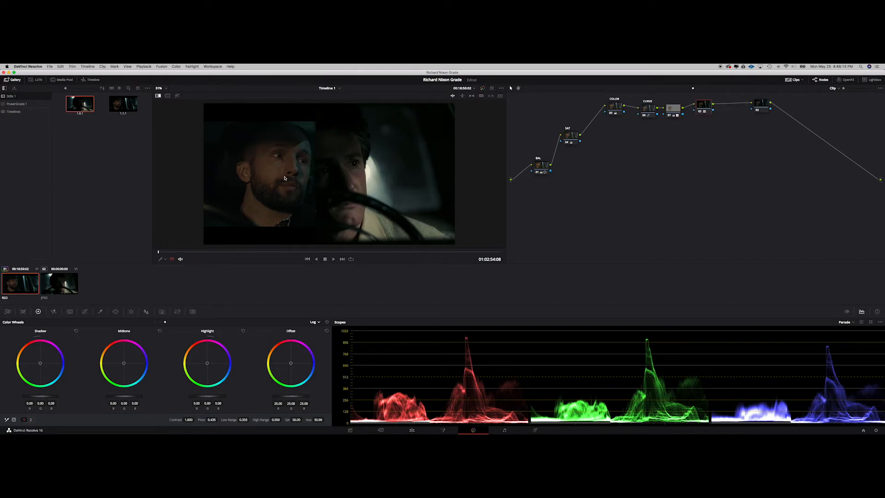
pyautogui.click(165, 259)
pyautogui.click(210, 255)
pyautogui.moveTo(763, 107); pyautogui.dragTo(786, 107)
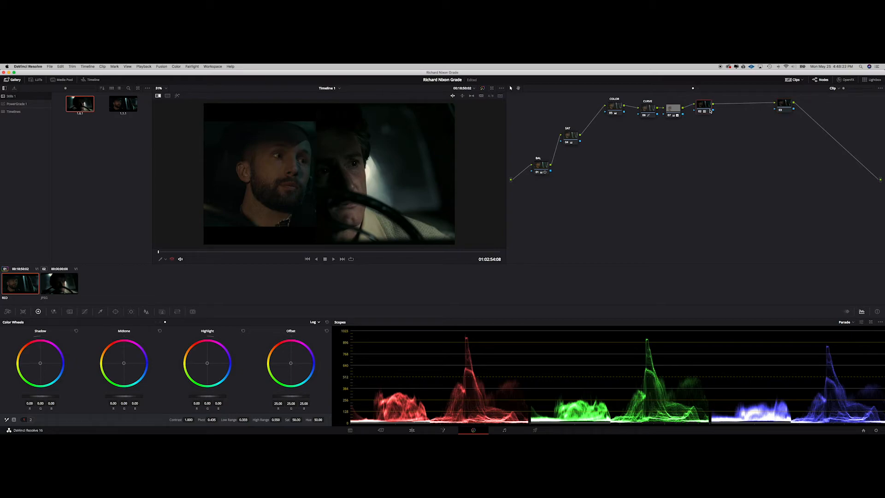
pyautogui.hotkey('alt', 's')
pyautogui.click(70, 311)
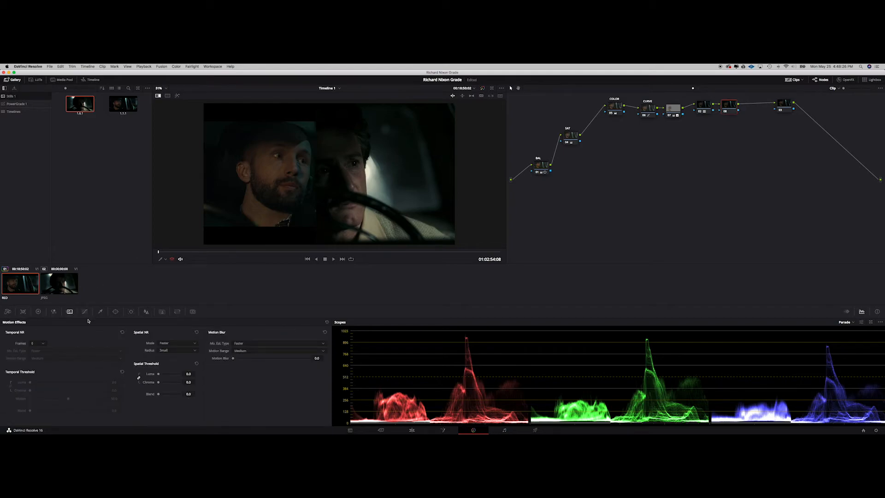
pyautogui.moveTo(157, 377); pyautogui.dragTo(159, 376)
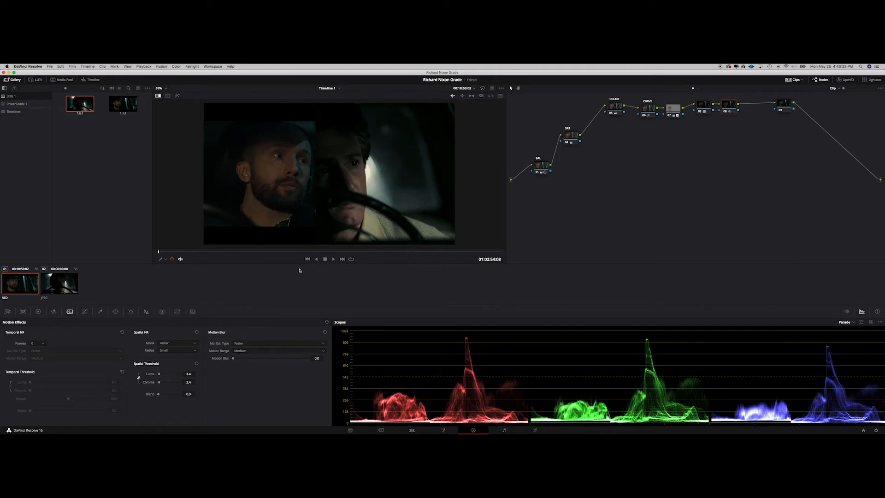
# Step: Apply the FilmConvert Pro OpenFX plugin to the final node
pyautogui.click(783, 104)
pyautogui.moveTo(785, 104); pyautogui.dragTo(763, 102)
pyautogui.click(846, 80)
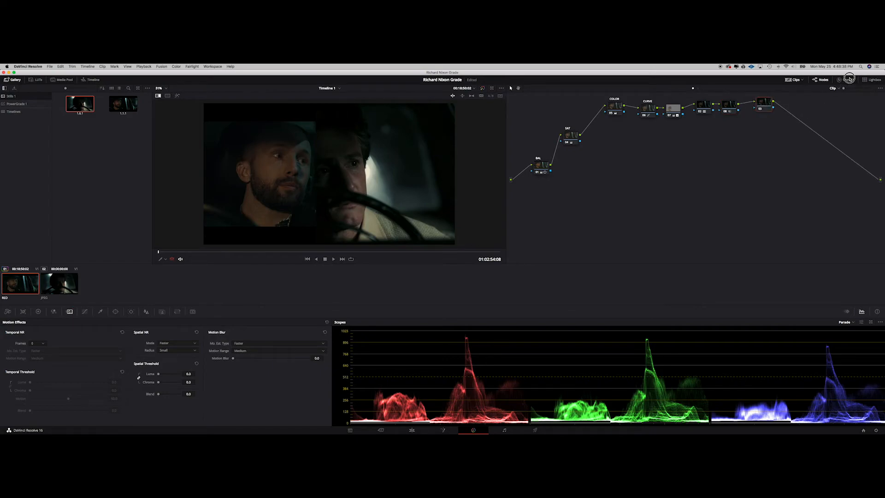
pyautogui.scroll(-15, 795, 199)
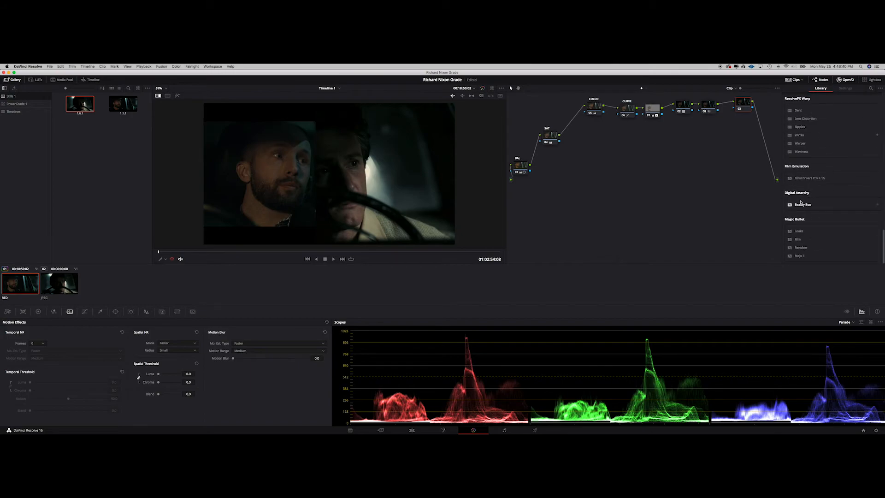
pyautogui.moveTo(807, 179); pyautogui.dragTo(746, 104)
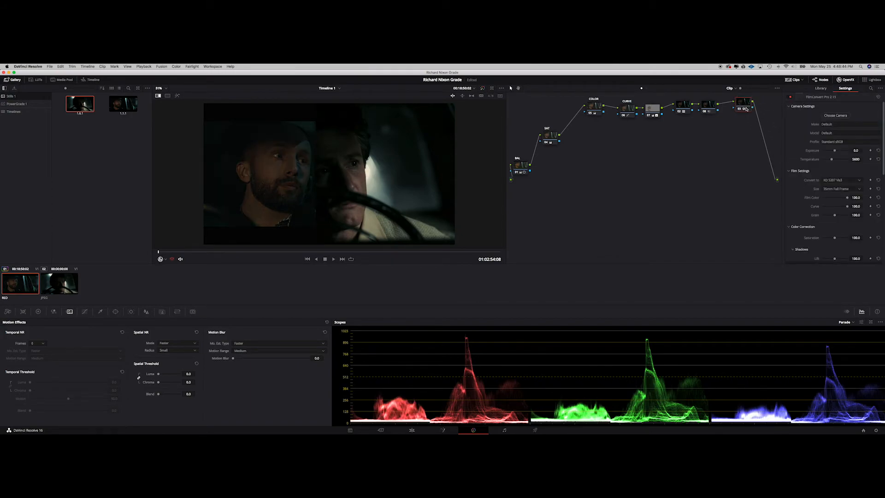
# Step: Set FilmConvert's film colour, curve and grain to 0
pyautogui.moveTo(848, 197); pyautogui.dragTo(784, 199)
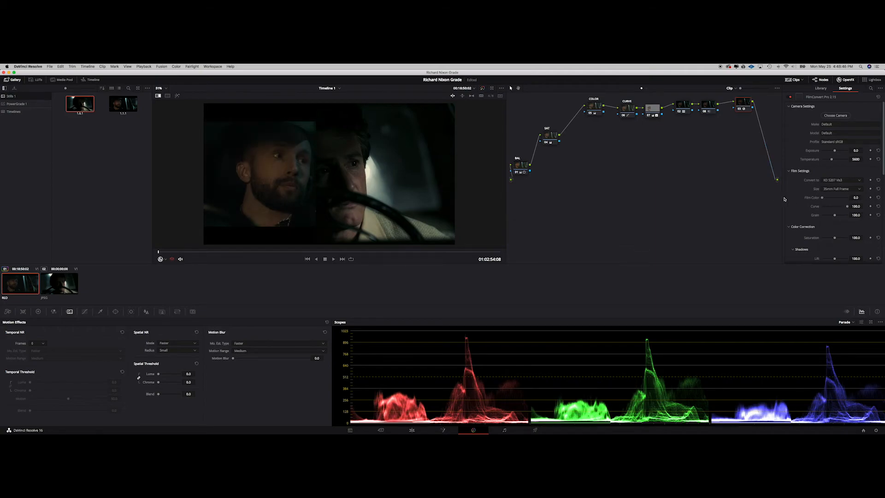
pyautogui.moveTo(848, 207); pyautogui.dragTo(802, 208)
pyautogui.moveTo(836, 215); pyautogui.dragTo(785, 205)
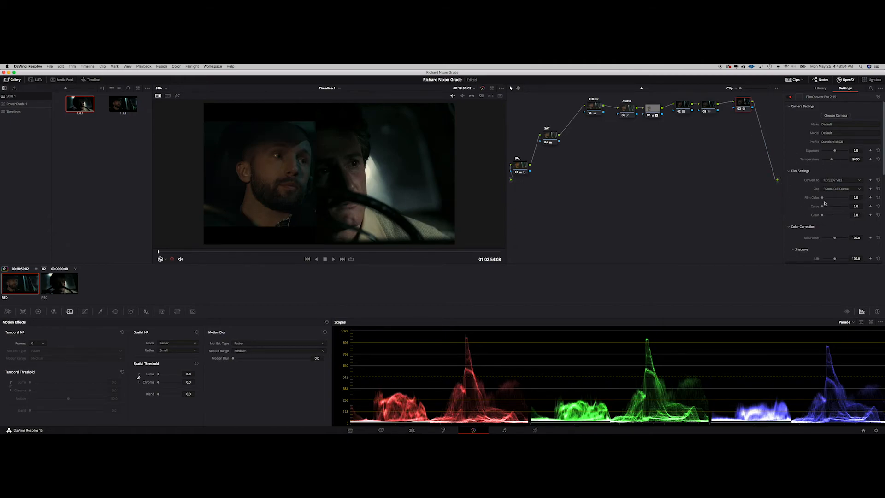
# Step: Set FilmConvert's film colour to about 22.5, curve to about 55, grain to about 47, and film size to Super 35
pyautogui.moveTo(823, 199); pyautogui.dragTo(869, 212)
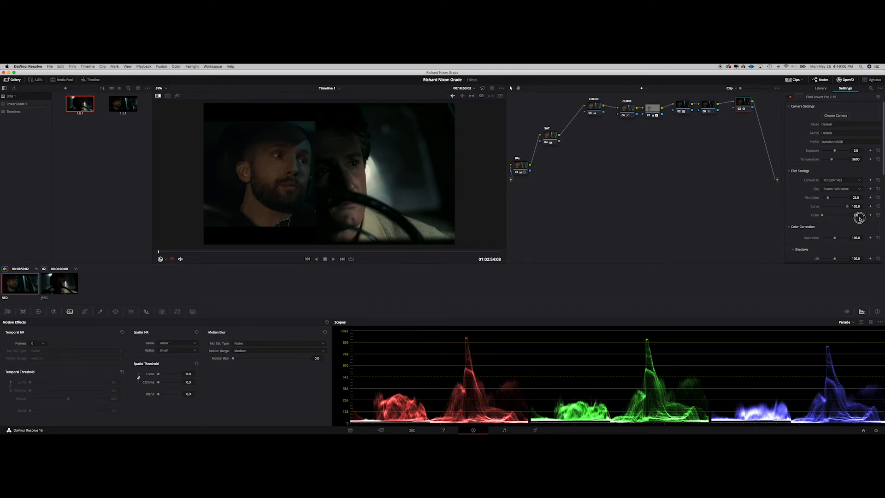
pyautogui.moveTo(857, 217); pyautogui.dragTo(828, 216)
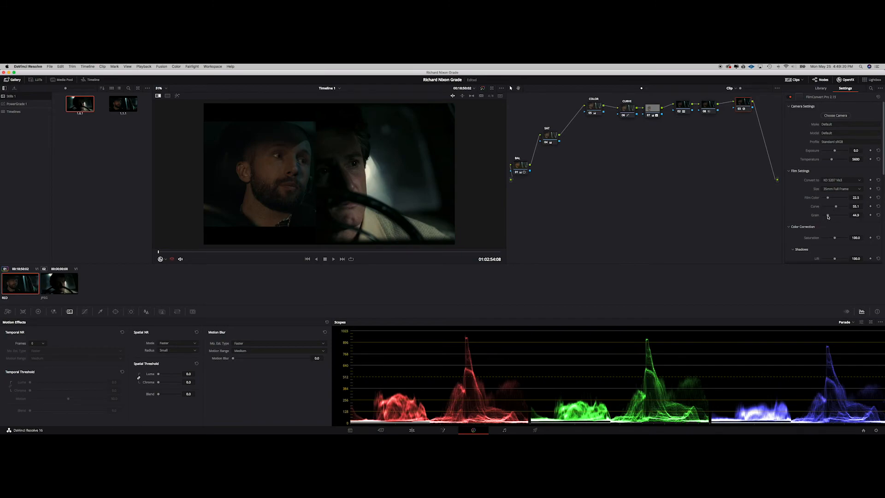
pyautogui.click(833, 189)
pyautogui.click(830, 230)
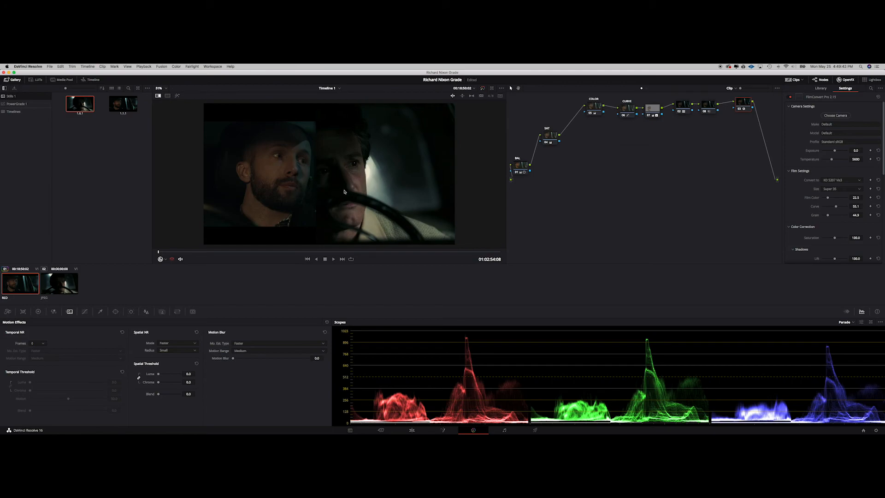
# Step: Move the noise reduction node down below the main node chain in the node graph
pyautogui.moveTo(684, 108); pyautogui.dragTo(683, 146)
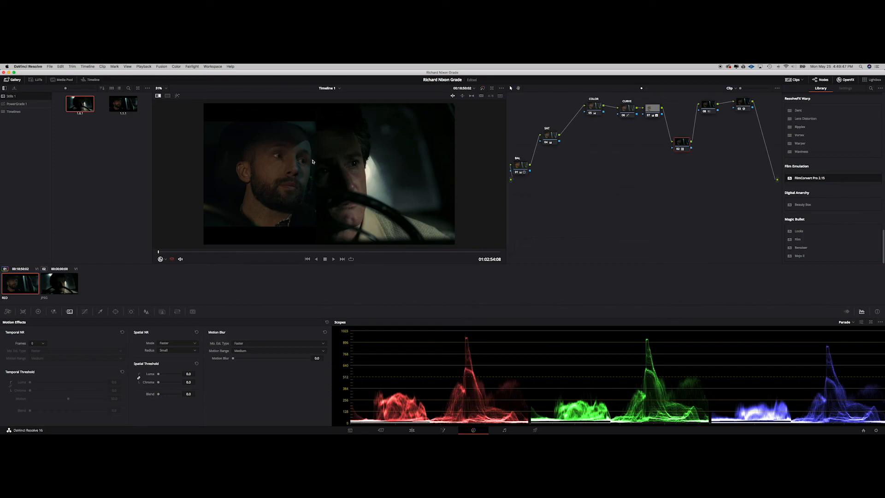
pyautogui.scroll(6, 312, 162)
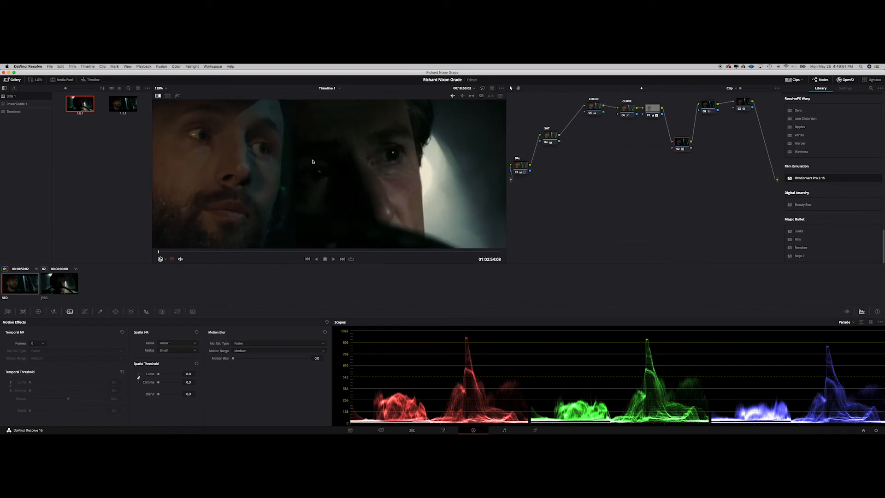
pyautogui.scroll(-5, 312, 161)
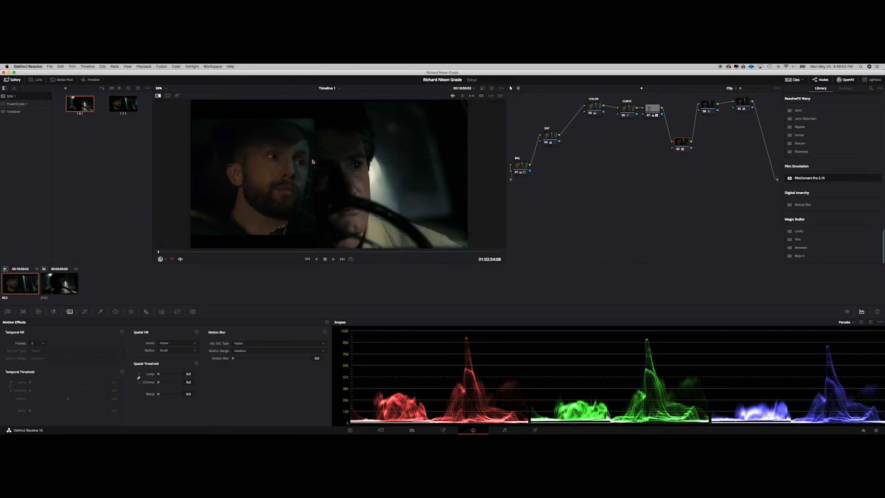
pyautogui.scroll(-3, 312, 161)
pyautogui.scroll(2, 313, 162)
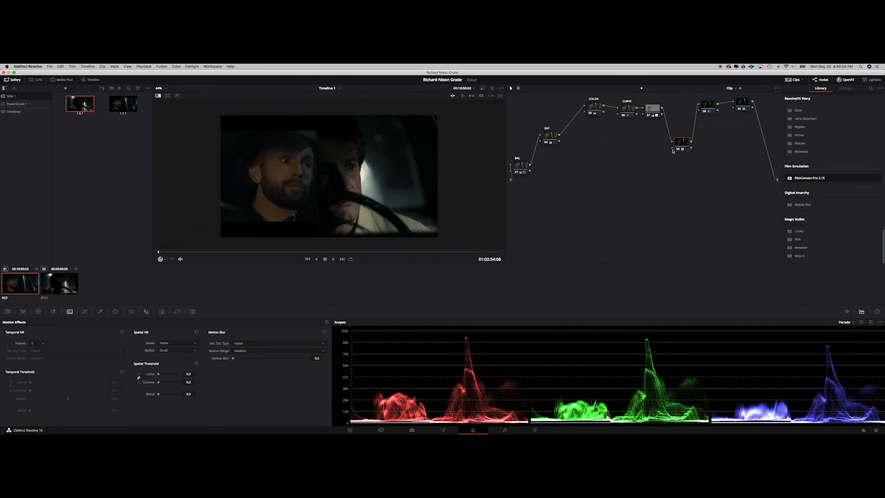
pyautogui.moveTo(684, 143); pyautogui.dragTo(675, 153)
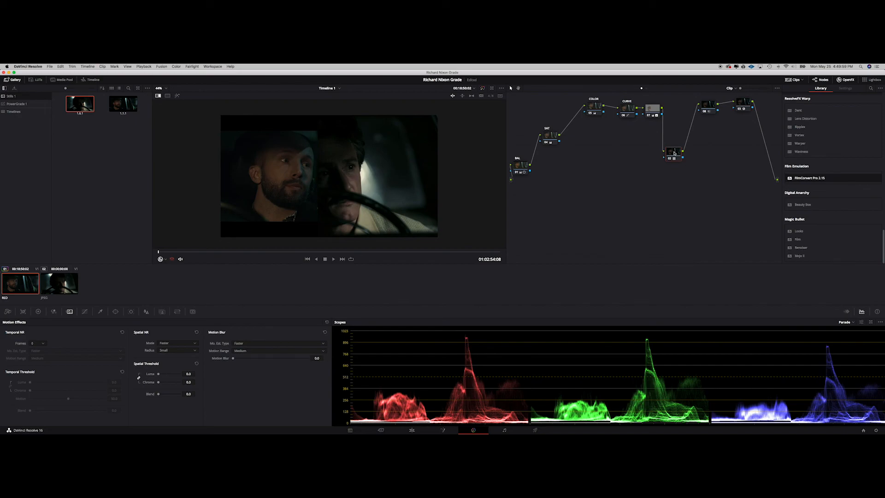
# Step: Toggle the node and the split-screen wipe off and on to compare the grade against the reference still
pyautogui.press('super+d')
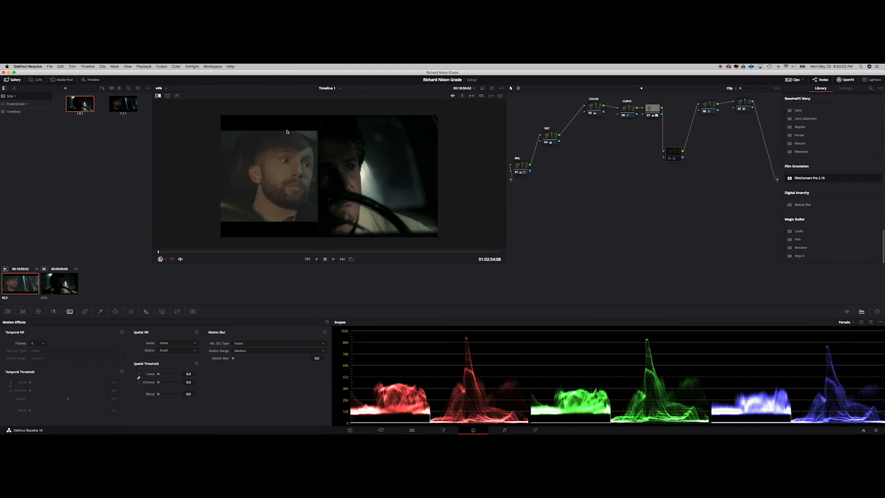
pyautogui.click(158, 95)
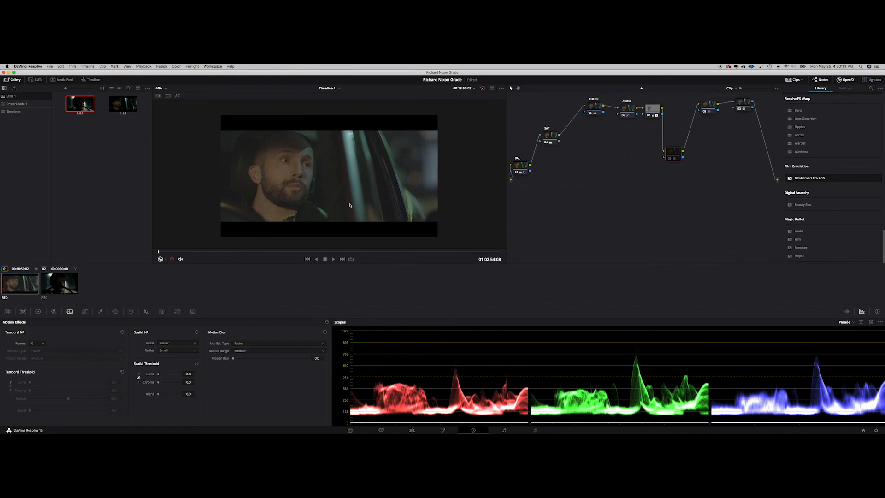
pyautogui.press('super+d')
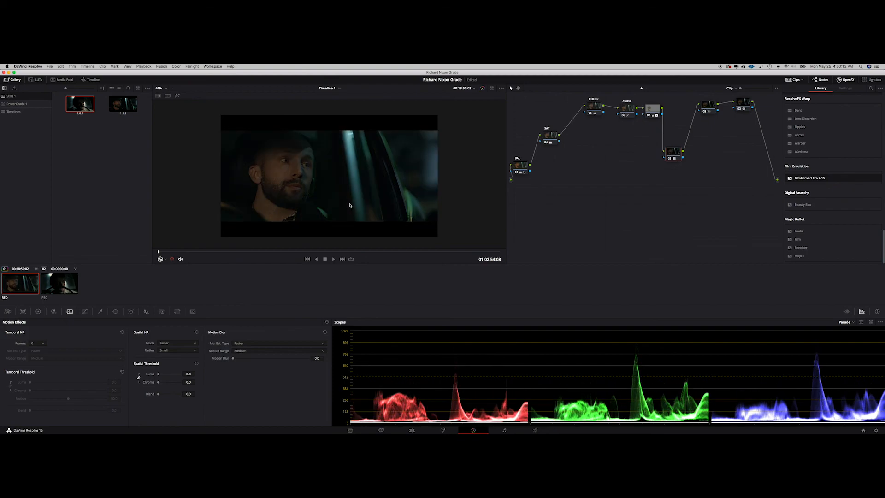
pyautogui.click(161, 97)
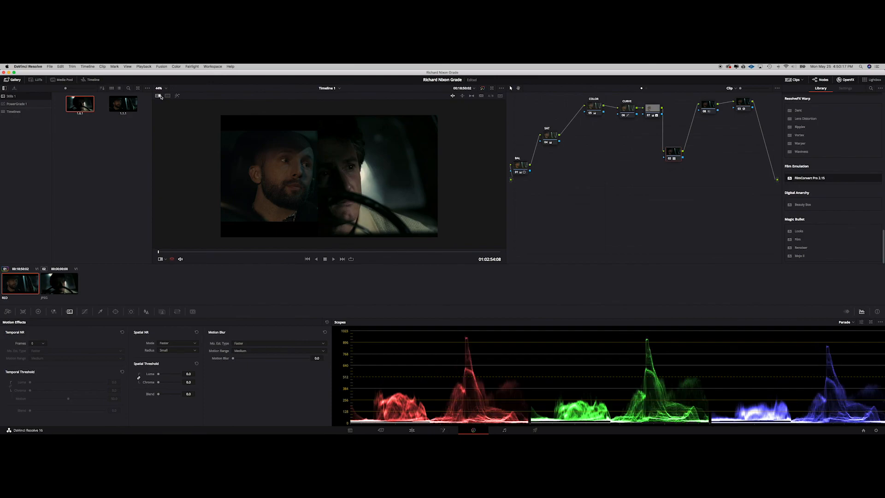
pyautogui.moveTo(322, 162)
pyautogui.mouseDown()
pyautogui.moveTo(309, 160)
pyautogui.moveTo(338, 167)
pyautogui.mouseUp()
pyautogui.rightClick(674, 155)
pyautogui.moveTo(692, 211)
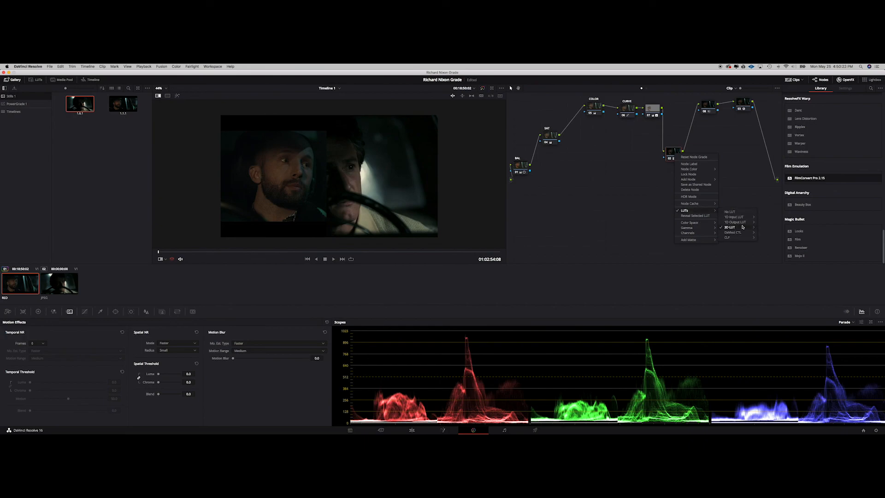
pyautogui.moveTo(742, 227)
pyautogui.moveTo(771, 270)
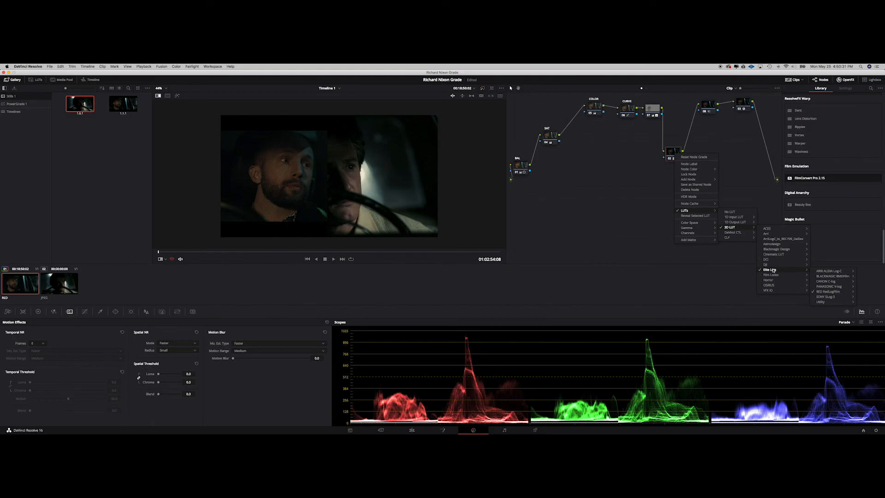
pyautogui.click(603, 232)
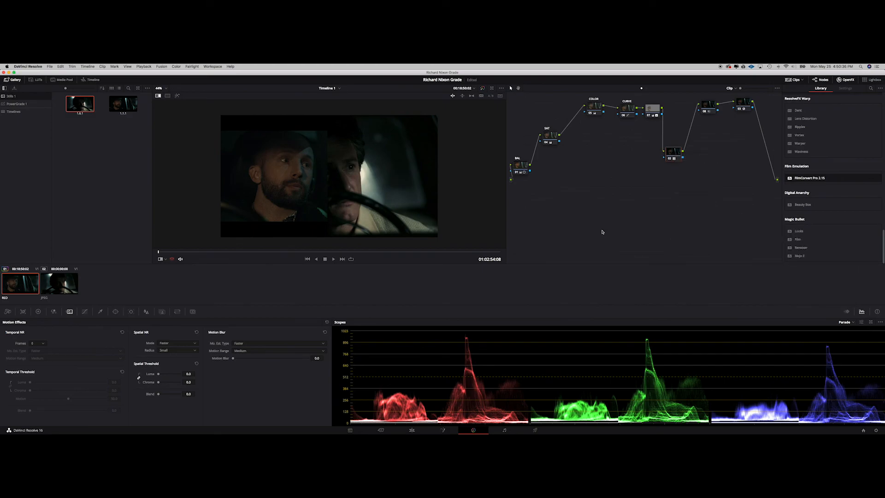